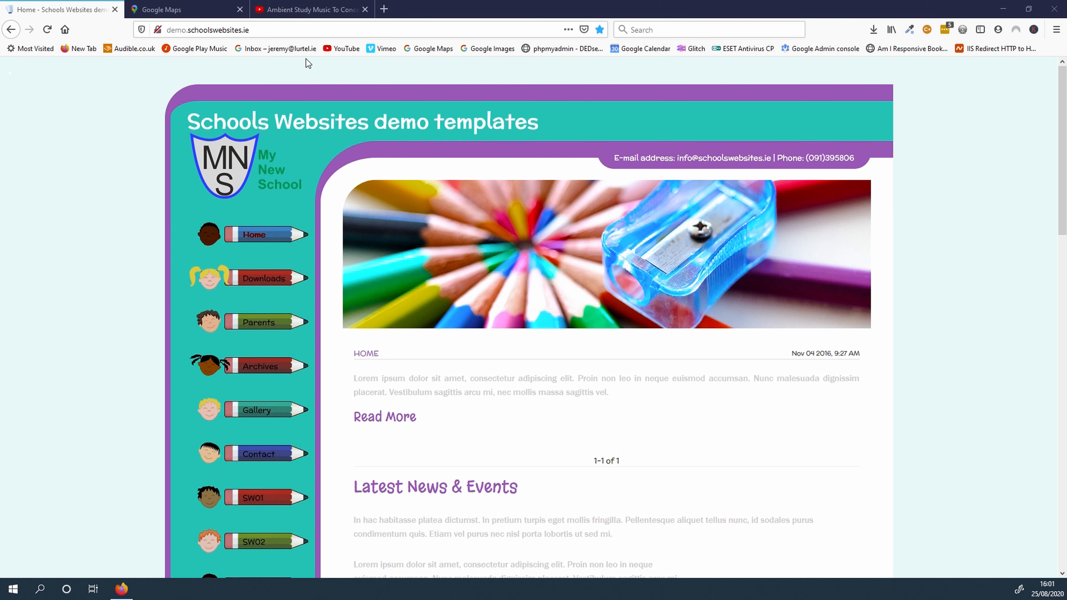
# Step: Open the Embed Code Demo page on the public school website
pyautogui.scroll(-2, 86, 235)
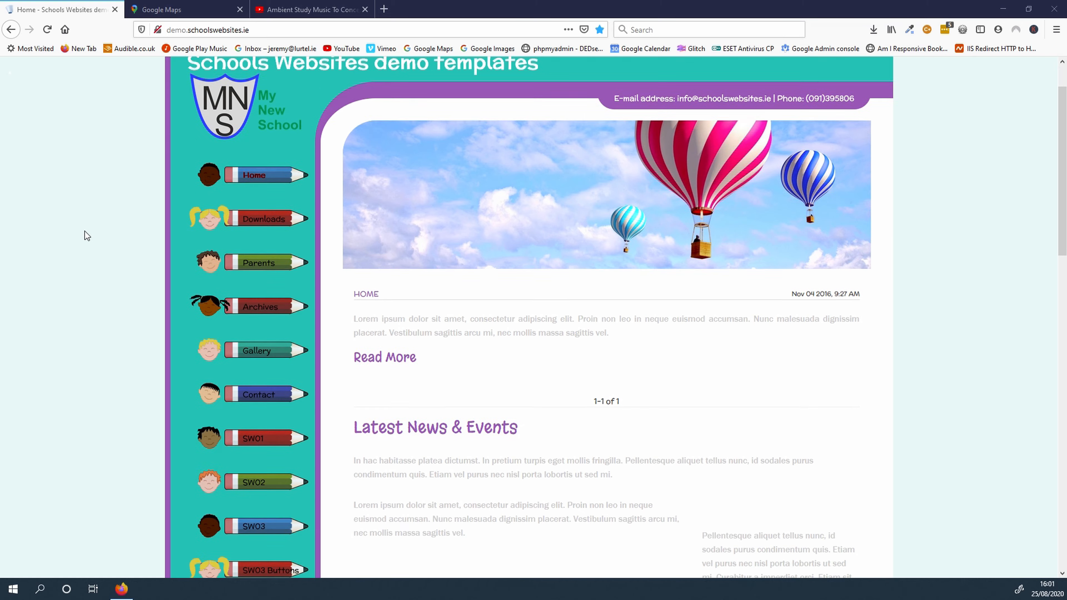
pyautogui.scroll(-8, 86, 235)
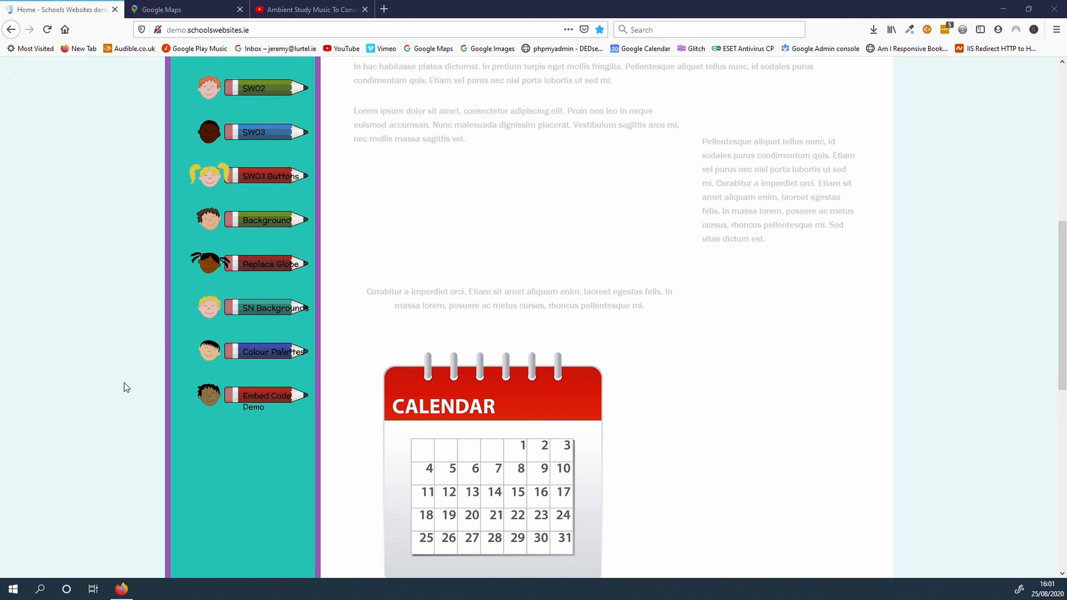
pyautogui.click(255, 400)
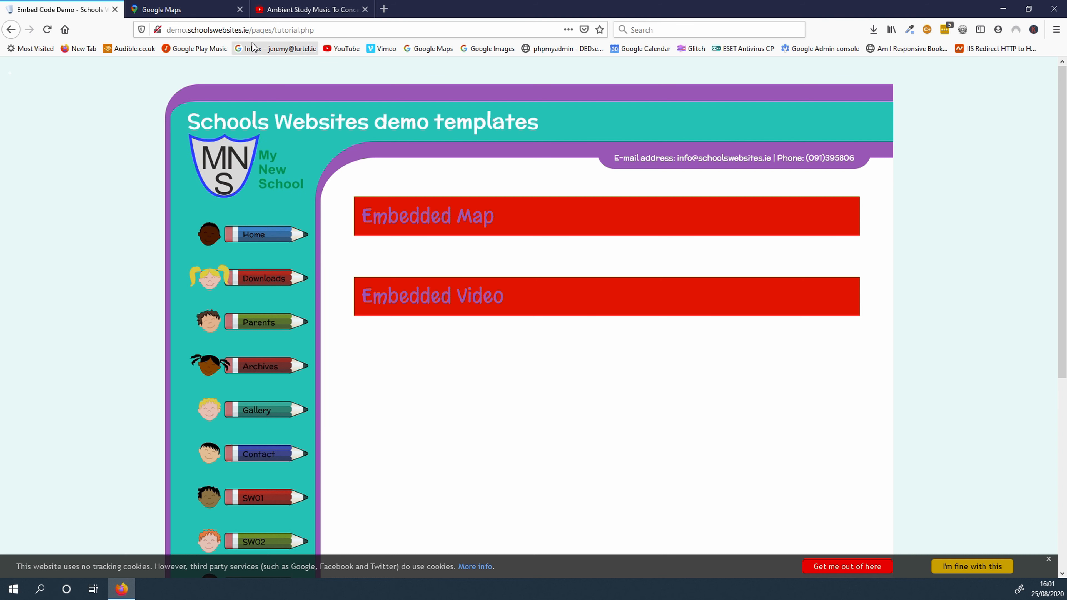
# Step: Replace pages/tutorial.php with admin in the address to load demo.schoolswebsites.ie/admin
pyautogui.click(254, 32)
pyautogui.click(253, 31)
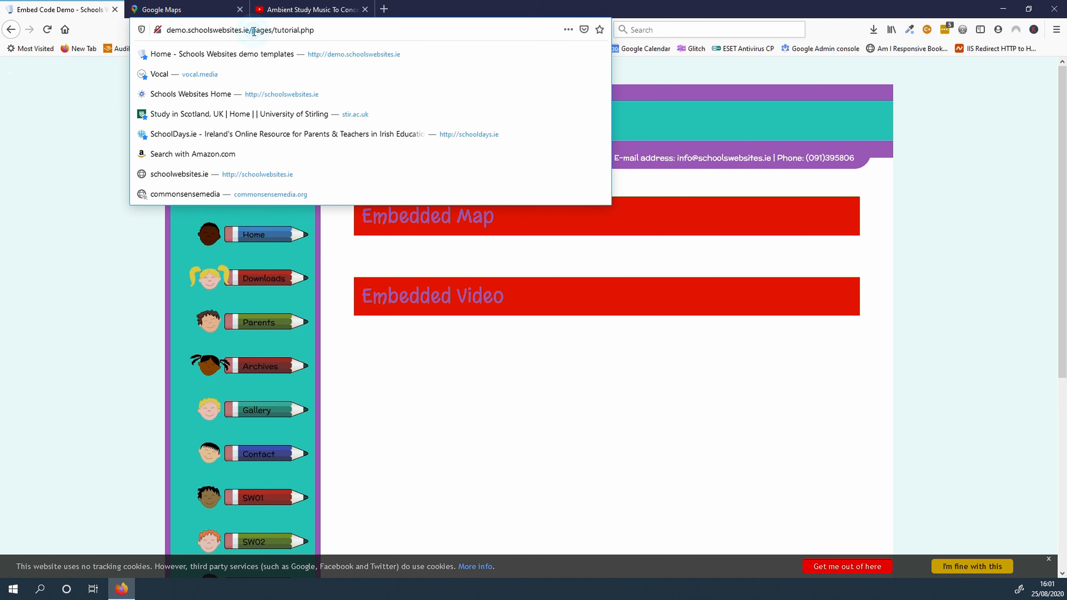
pyautogui.moveTo(254, 31); pyautogui.dragTo(333, 28)
pyautogui.press('BackSpace')
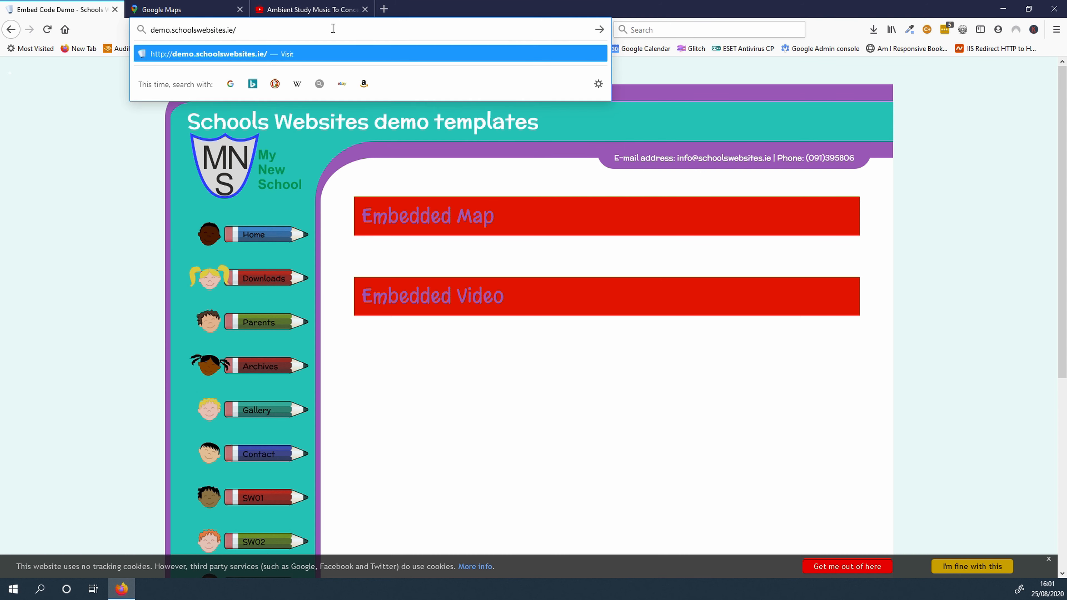
pyautogui.write('admin')
pyautogui.press('Return')
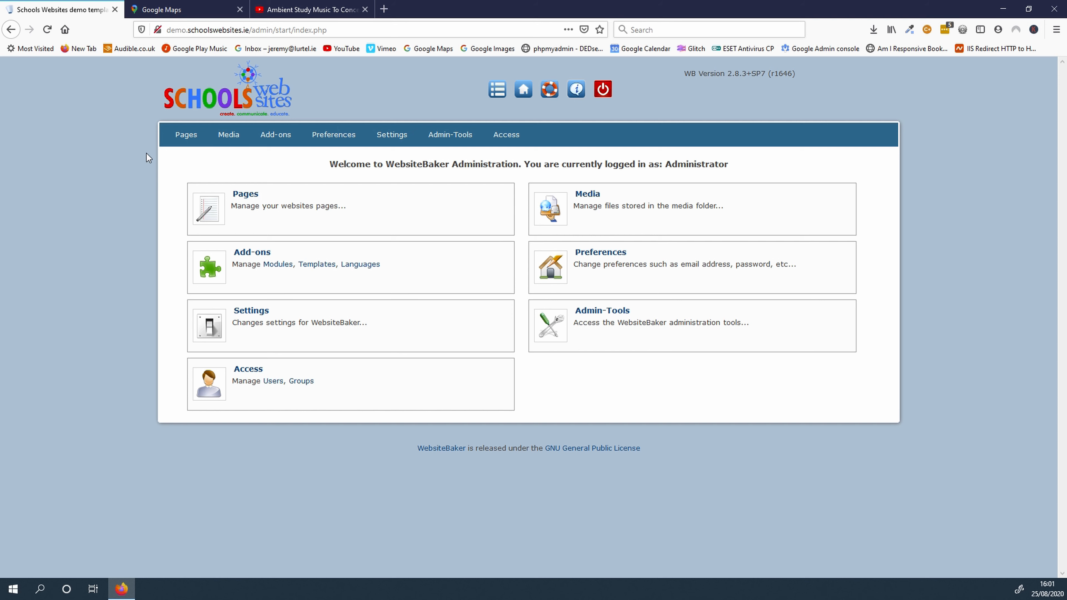
# Step: From the Pages list, open Embed Code Demo (ID 65) in Modify Page
pyautogui.click(244, 196)
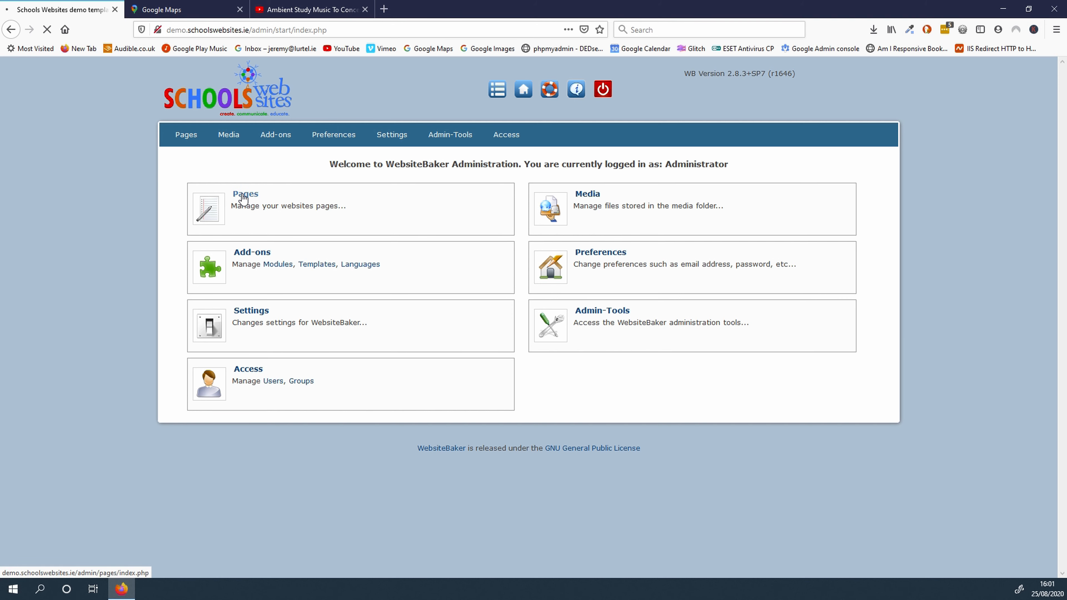
pyautogui.scroll(-5, 162, 251)
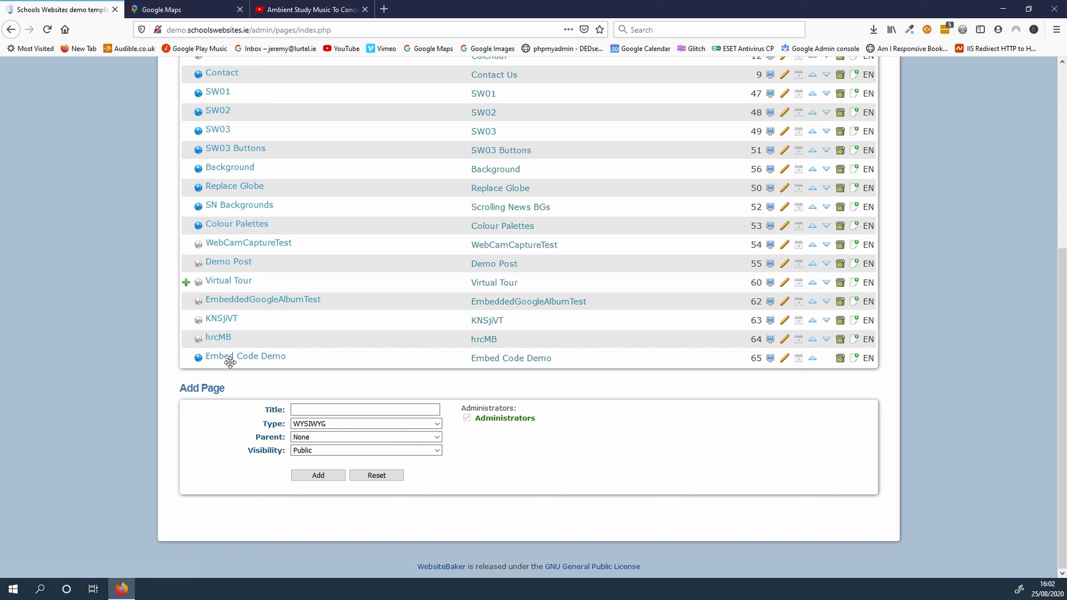
pyautogui.click(240, 364)
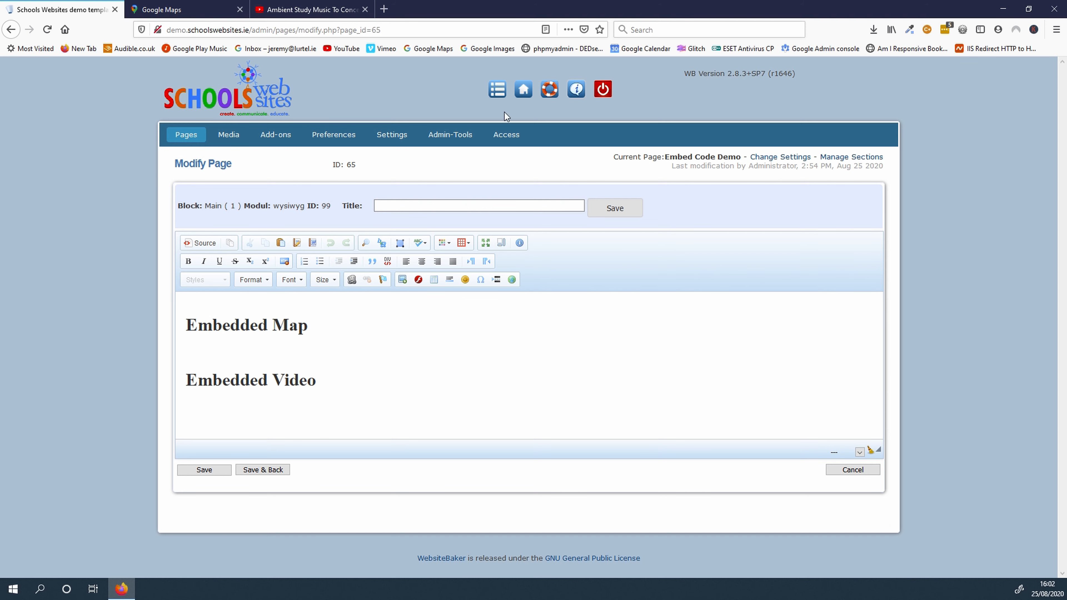
# Step: Preview the live page in a new tab, then put the cursor under Embedded Map
pyautogui.click(524, 92)
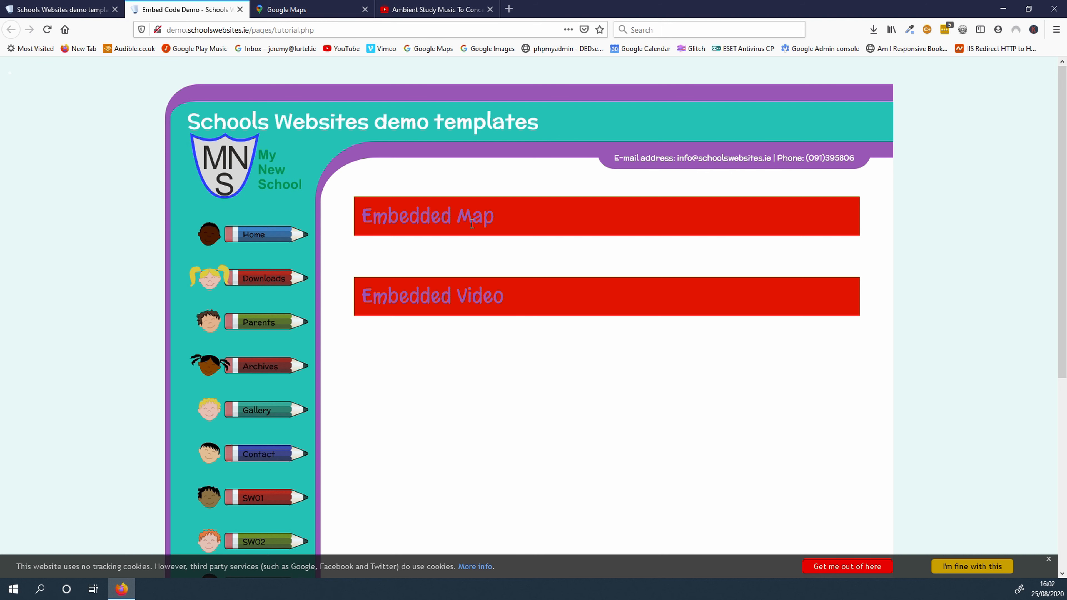
pyautogui.click(80, 9)
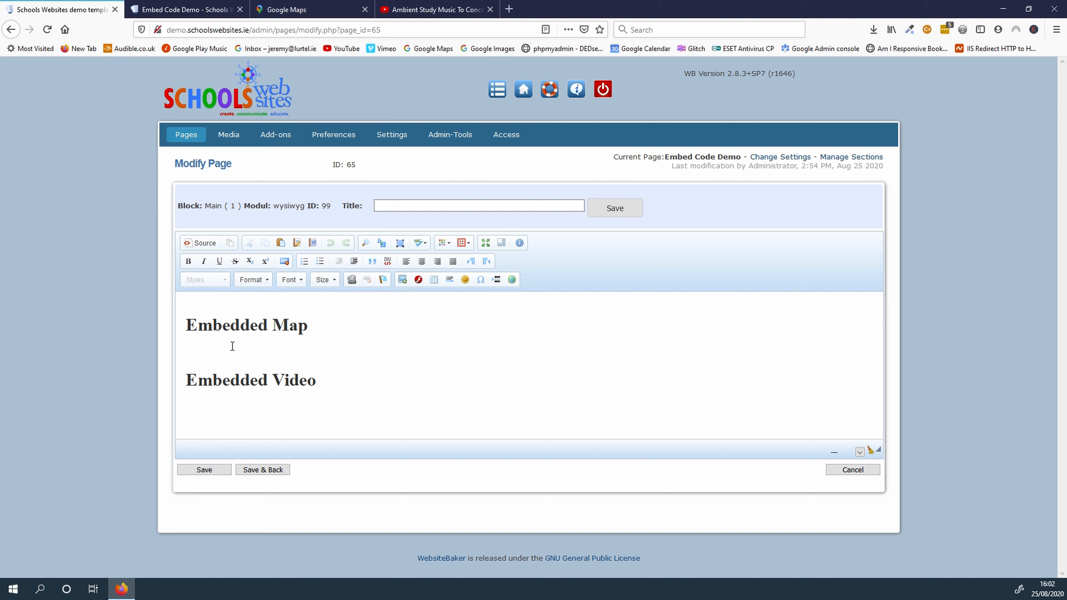
pyautogui.click(223, 338)
pyautogui.click(223, 345)
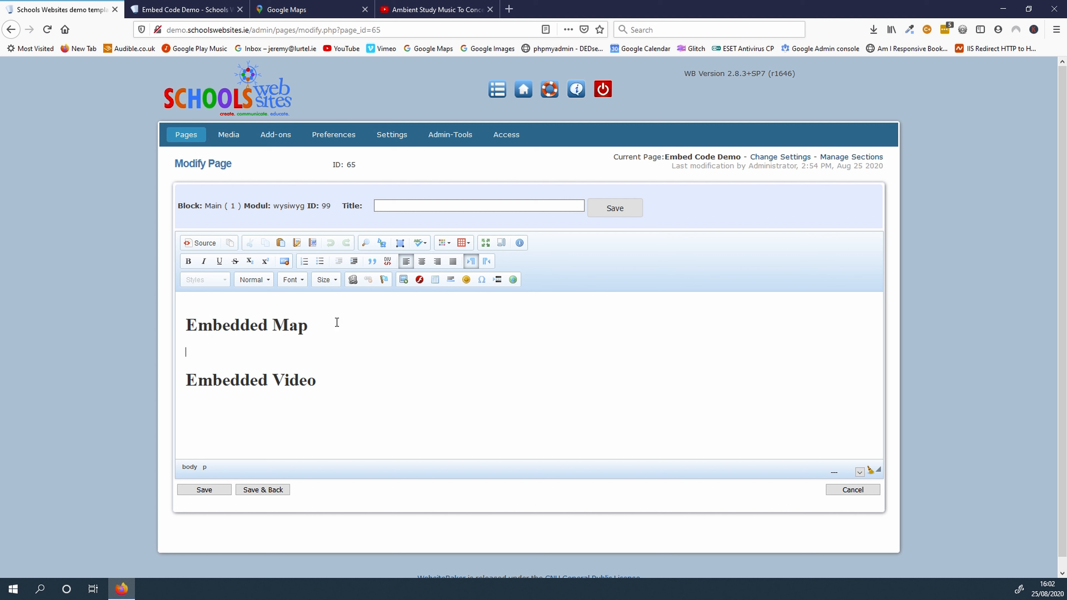
pyautogui.click(198, 412)
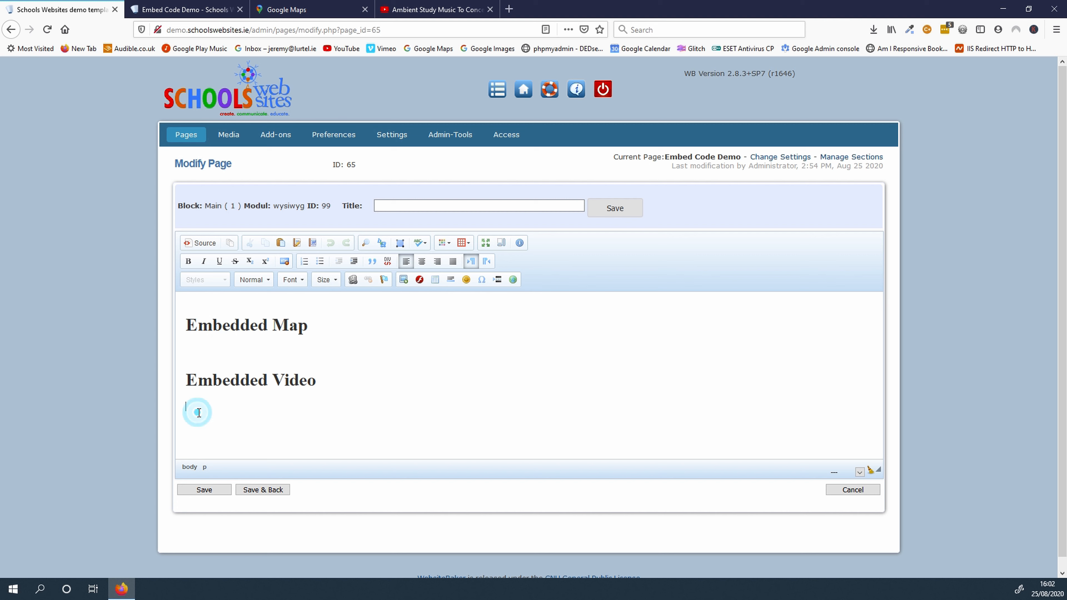
pyautogui.click(200, 343)
# Step: In the Google Maps tab, zoom in on Doolin pier and select the Doolin Ferry marker
pyautogui.click(291, 13)
pyautogui.moveTo(782, 286); pyautogui.dragTo(652, 245)
pyautogui.scroll(-3, 654, 246)
pyautogui.scroll(5, 654, 242)
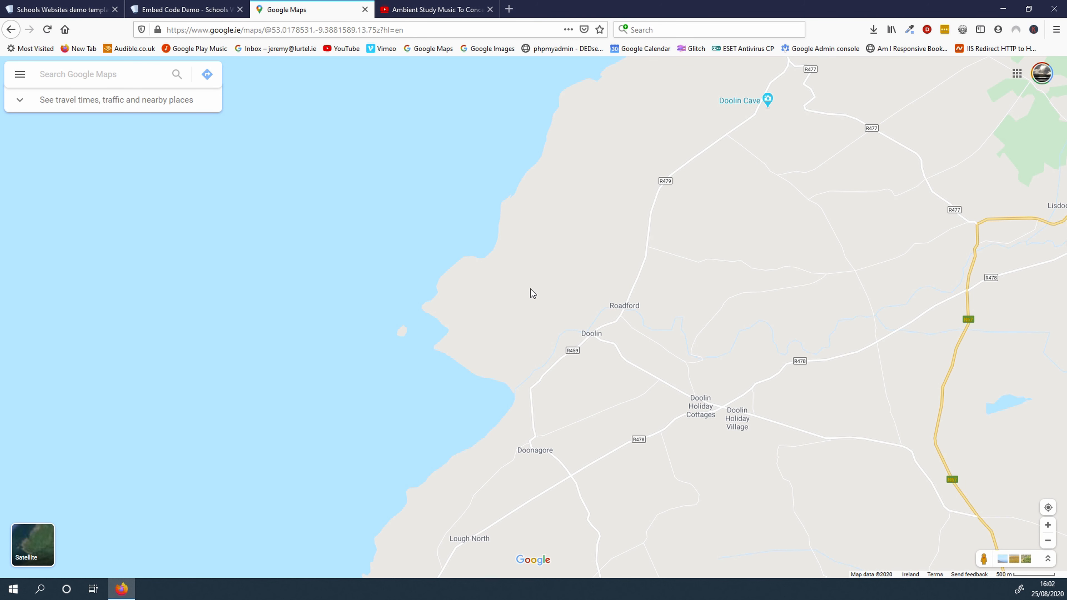
pyautogui.moveTo(530, 289); pyautogui.dragTo(582, 225)
pyautogui.scroll(3, 485, 275)
pyautogui.scroll(6, 485, 275)
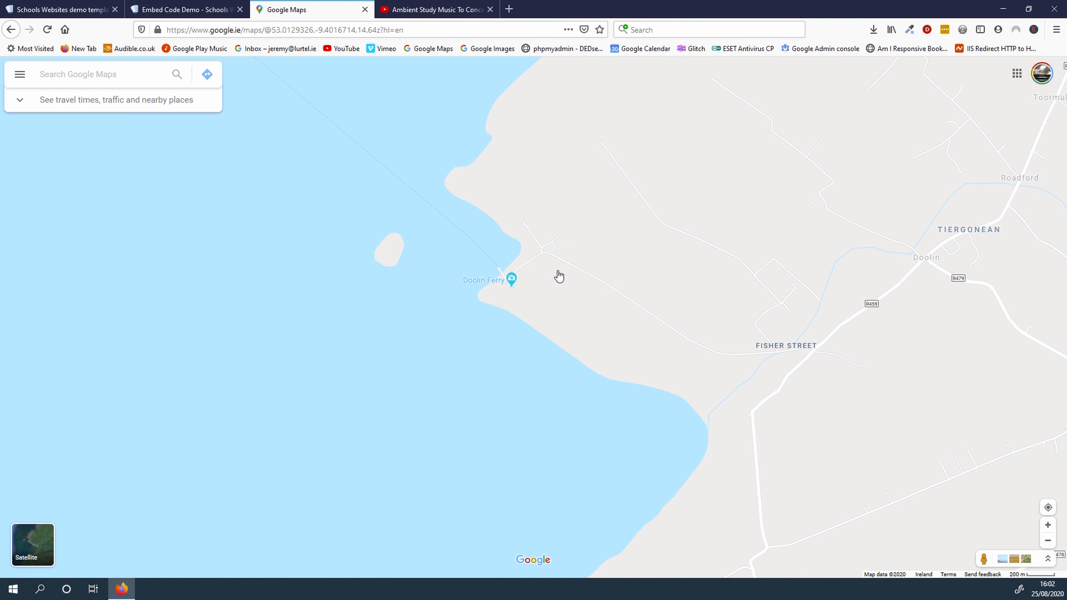
pyautogui.moveTo(512, 299); pyautogui.dragTo(597, 286)
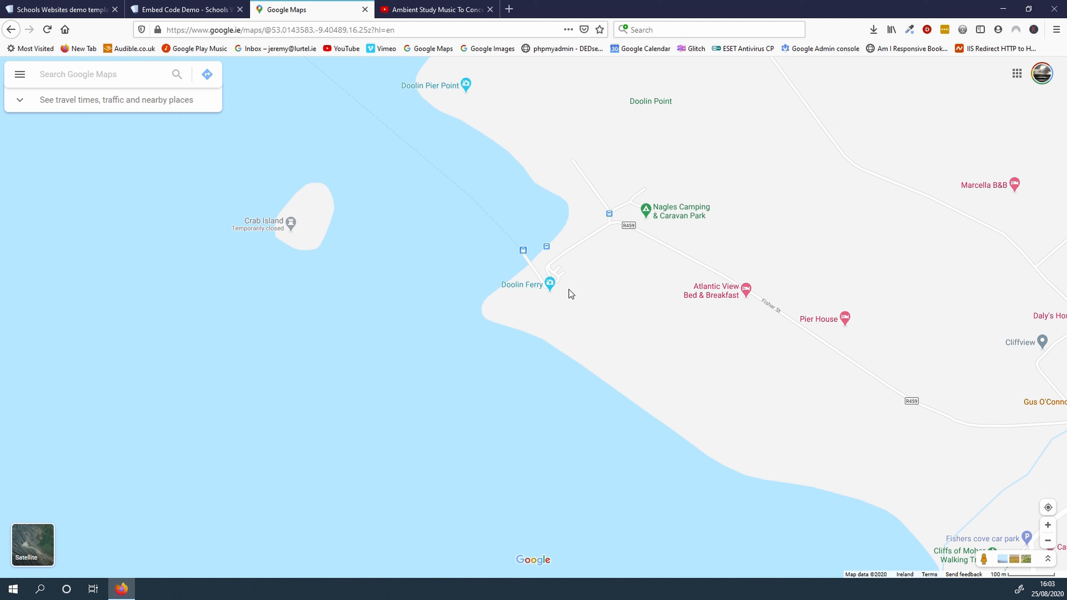
pyautogui.moveTo(548, 287)
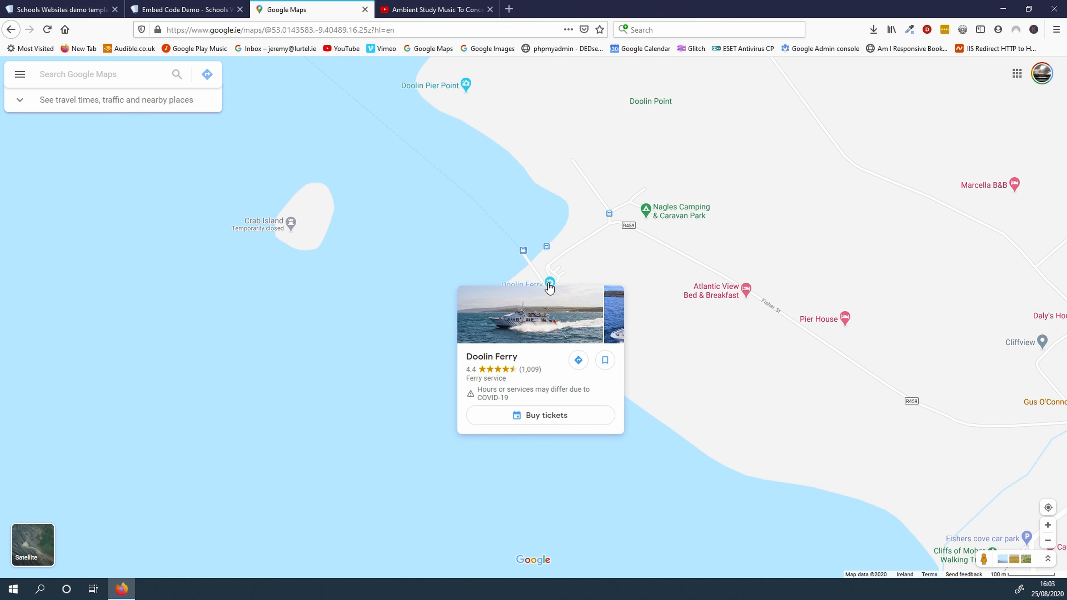
pyautogui.click(548, 287)
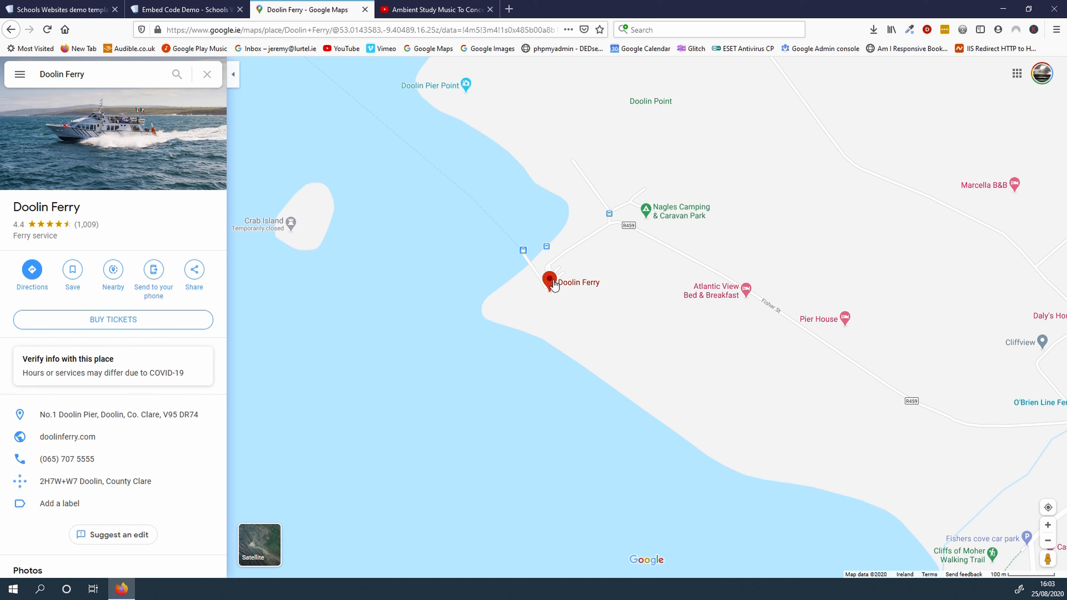
# Step: Bring up the Share dialog for Doolin Ferry from its details panel
pyautogui.moveTo(550, 282)
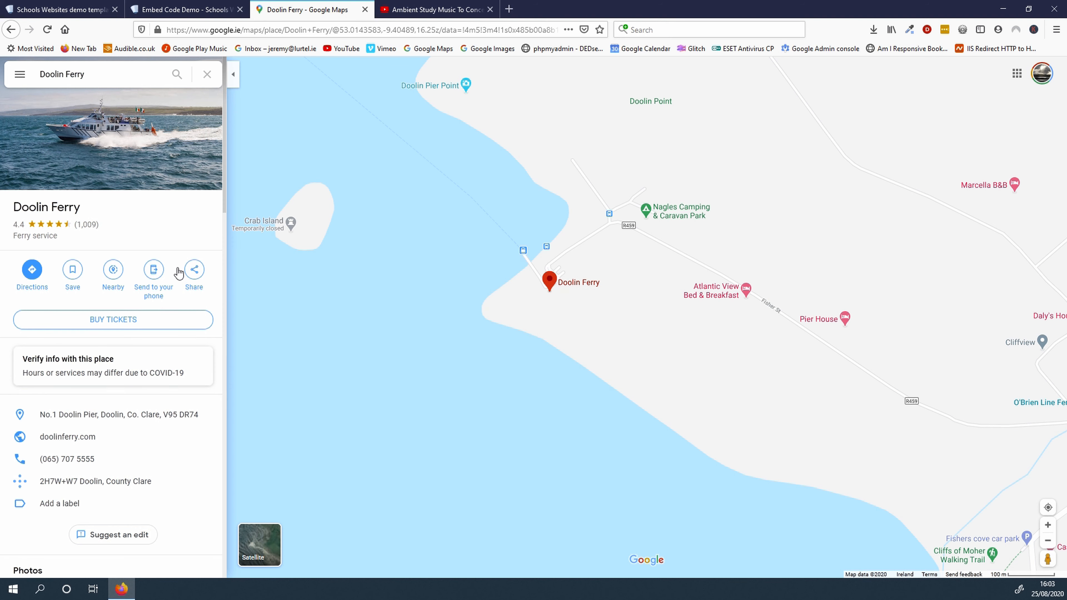
pyautogui.click(194, 276)
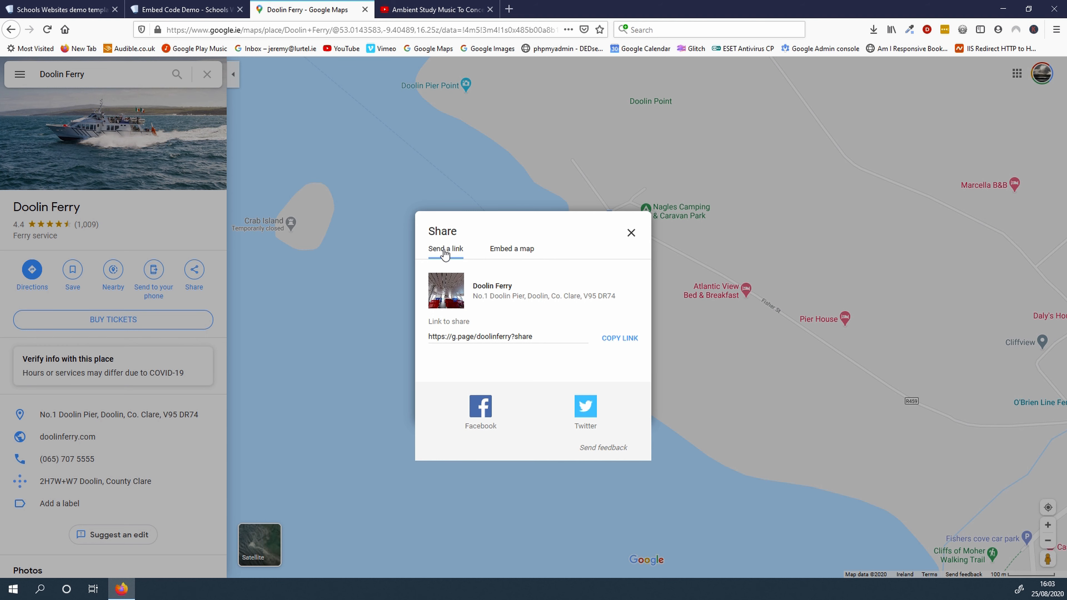
# Step: Copy the medium-size 'Embed a map' iframe HTML and return to the WebsiteBaker editor tab
pyautogui.click(506, 251)
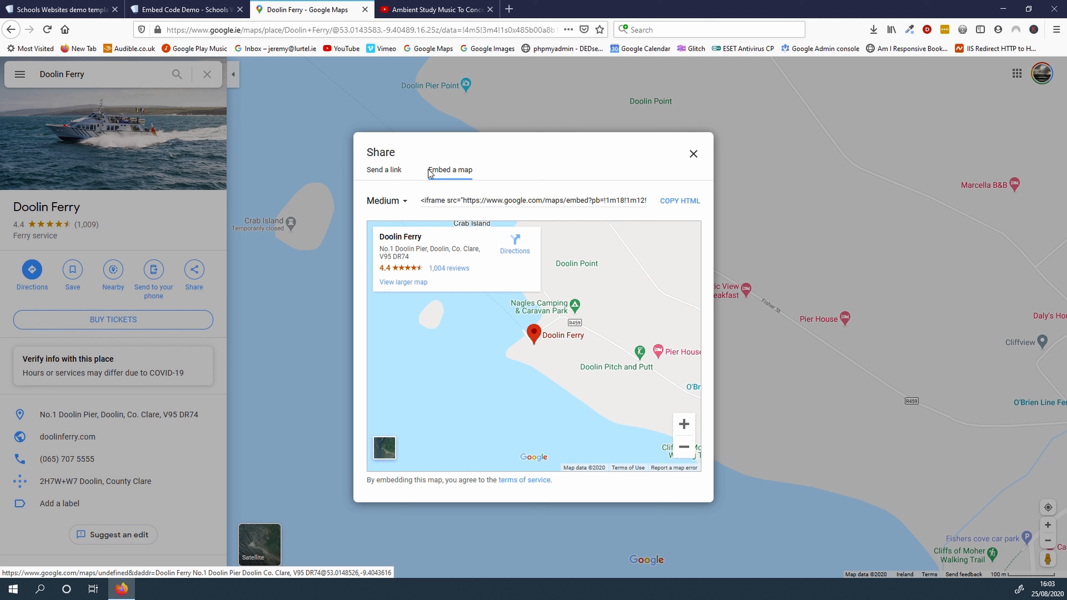
pyautogui.click(686, 205)
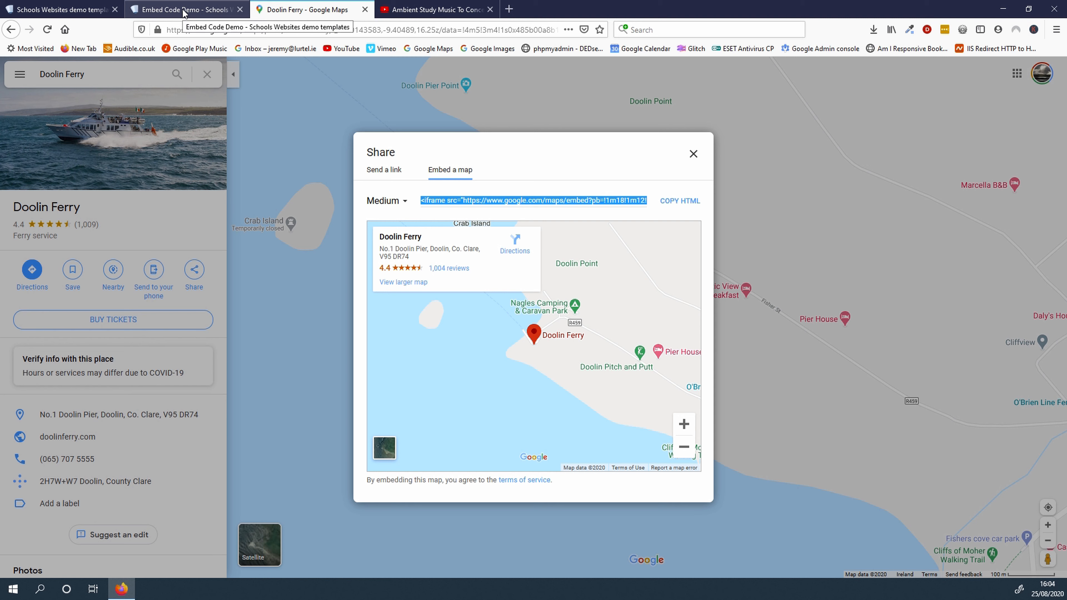
pyautogui.click(63, 9)
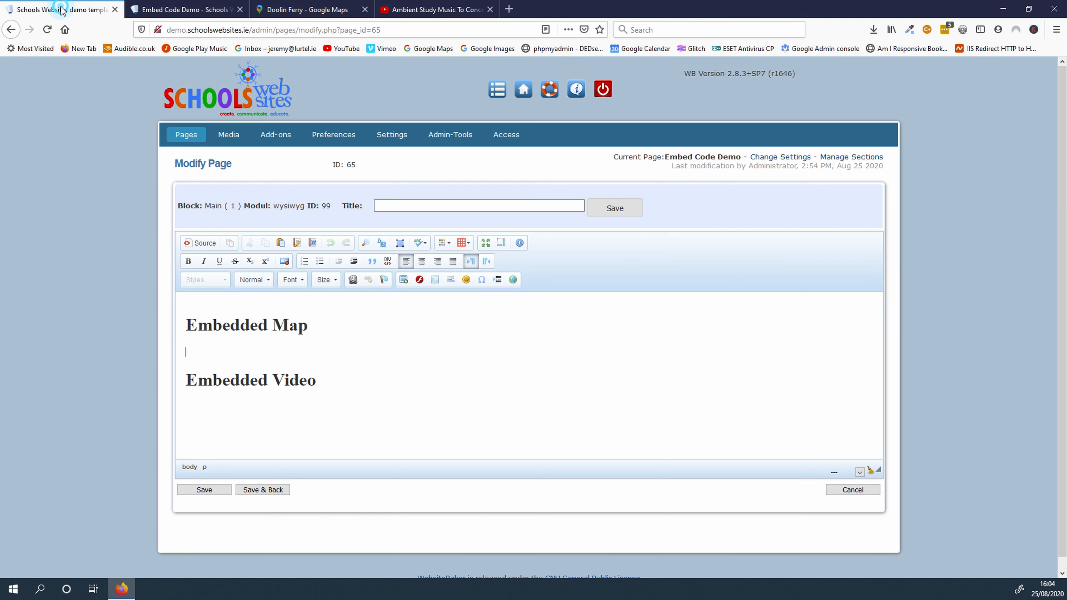
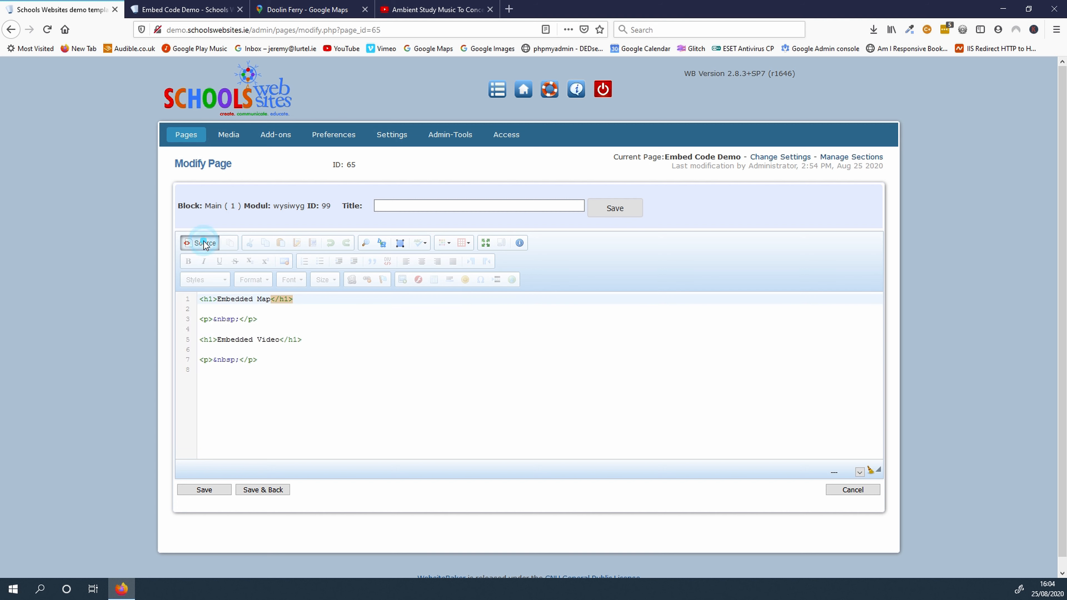
# Step: Paste the Doolin Ferry 600×450 map iframe onto the blank line under the Embedded Map heading
pyautogui.click(207, 311)
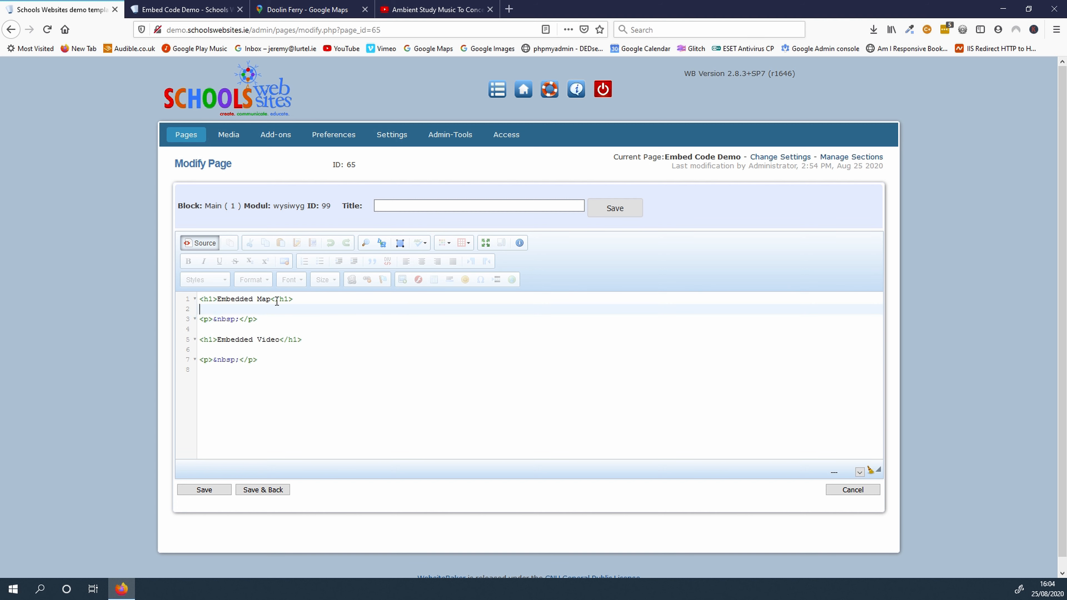
pyautogui.rightClick(207, 309)
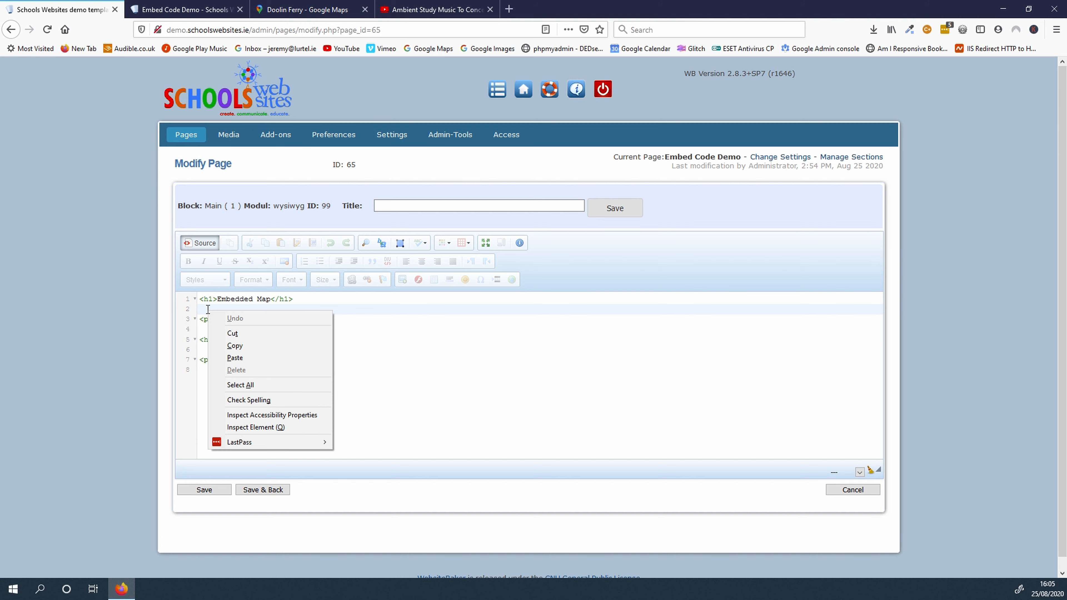
pyautogui.click(234, 358)
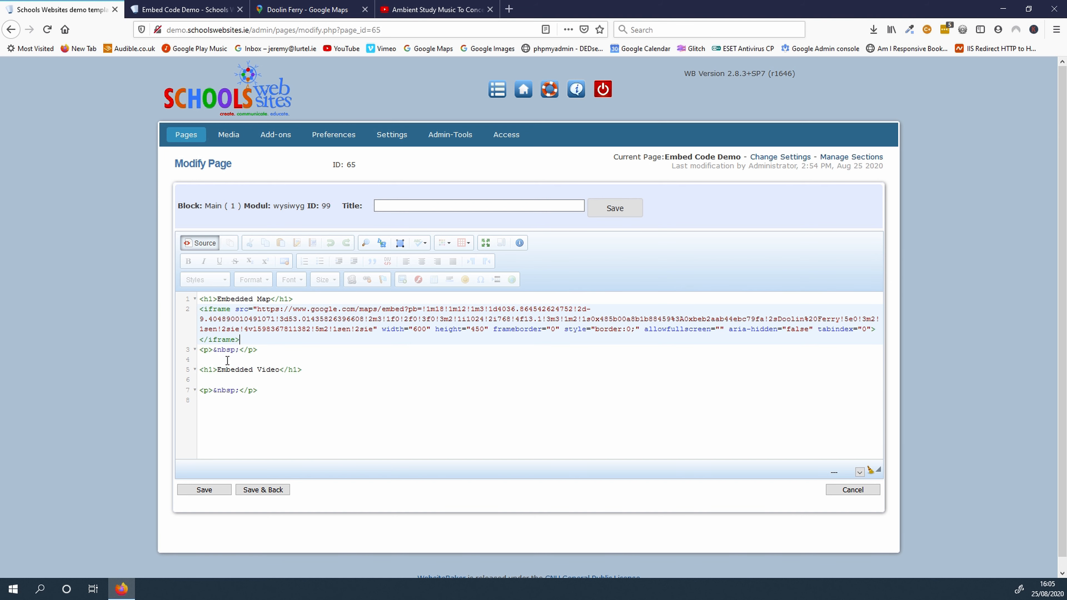
pyautogui.hotkey('ctrl', 'z')
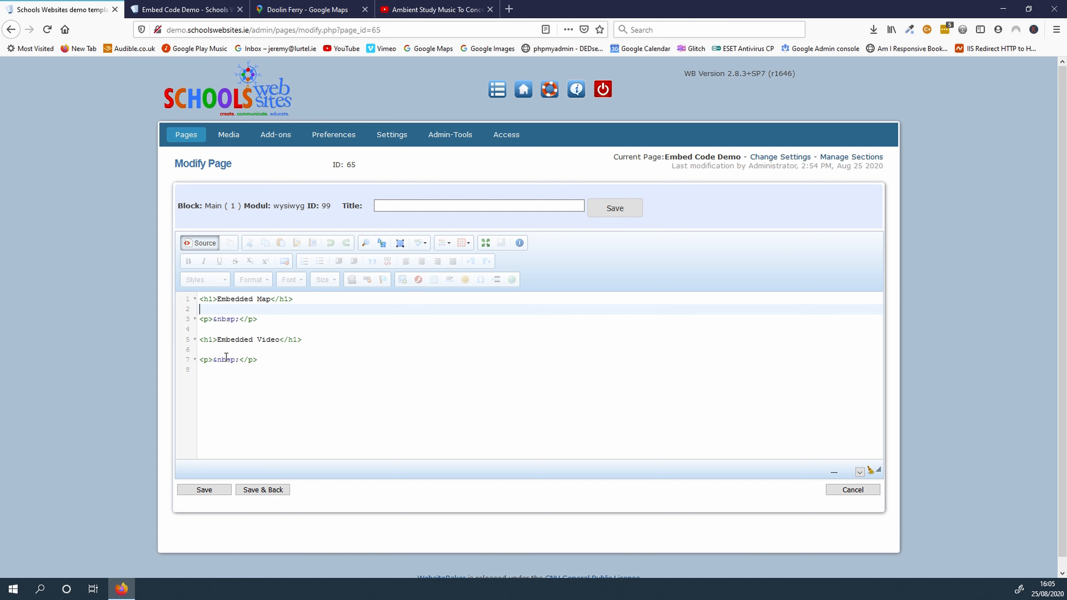
pyautogui.hotkey('ctrl', 'v')
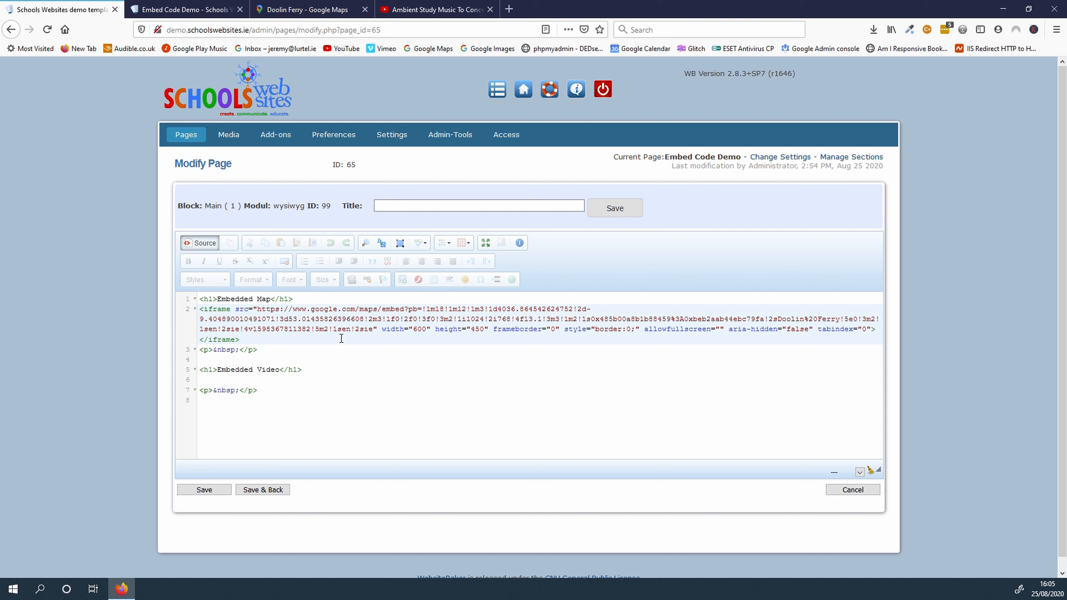
# Step: Return to the visual view, save the page with the map embed, and bring up the live page
pyautogui.click(211, 244)
pyautogui.scroll(-3, 336, 378)
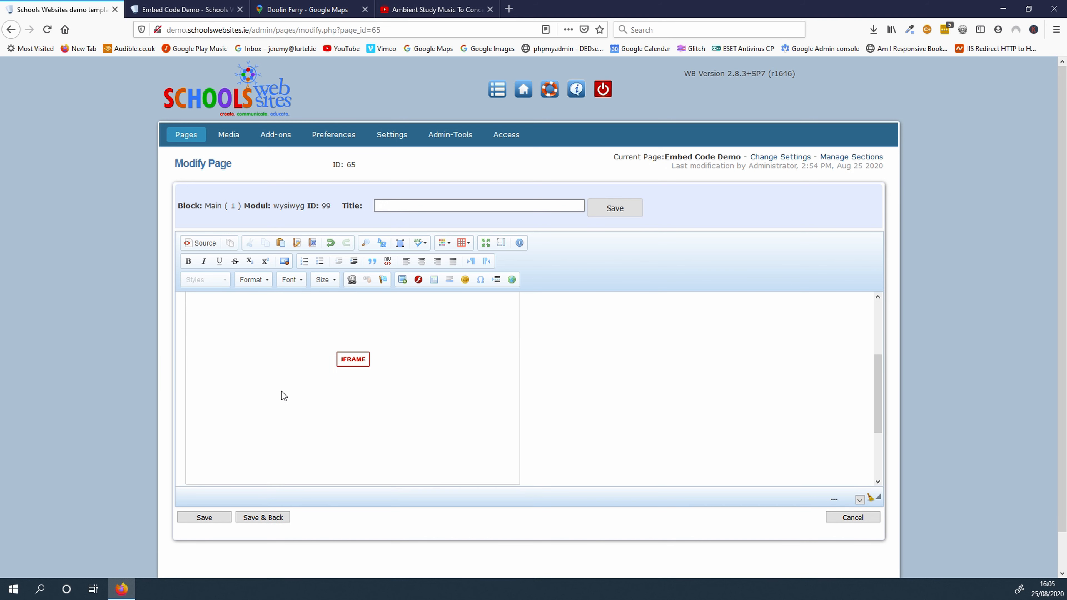
pyautogui.scroll(3, 424, 373)
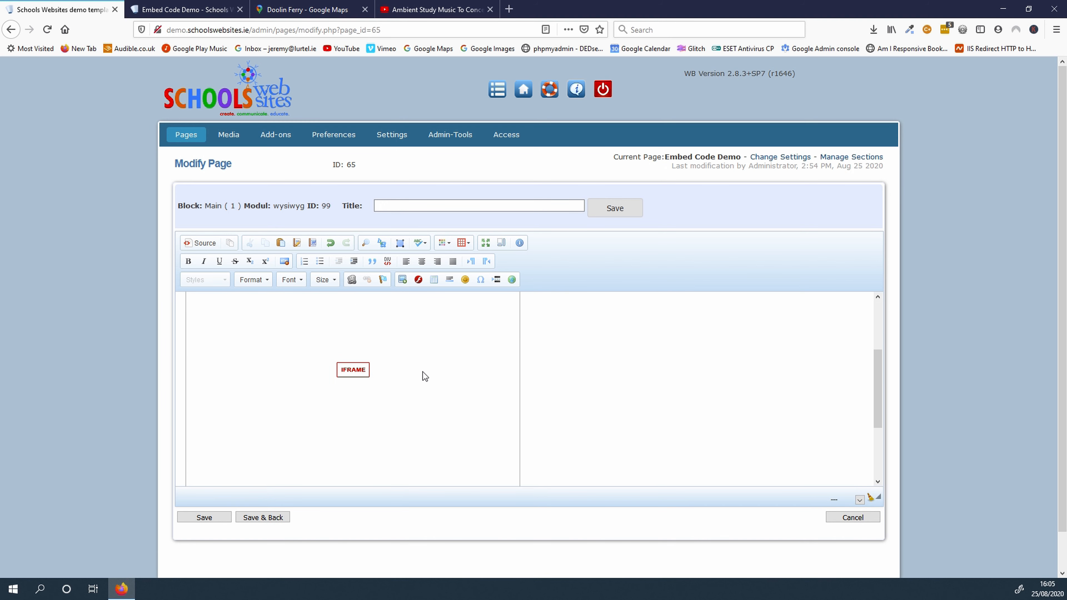
pyautogui.click(217, 518)
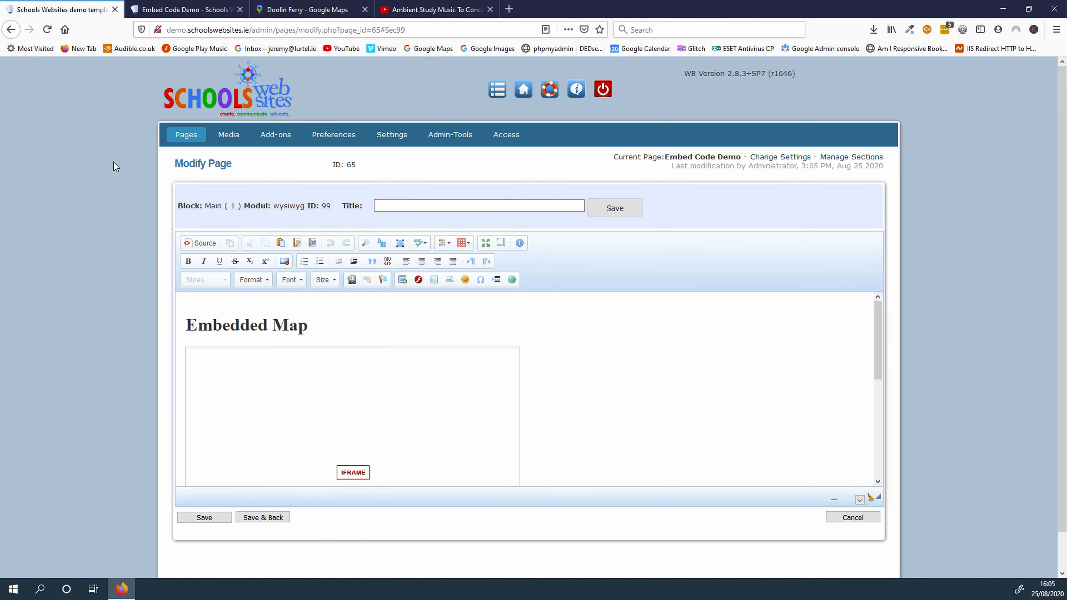
pyautogui.click(191, 15)
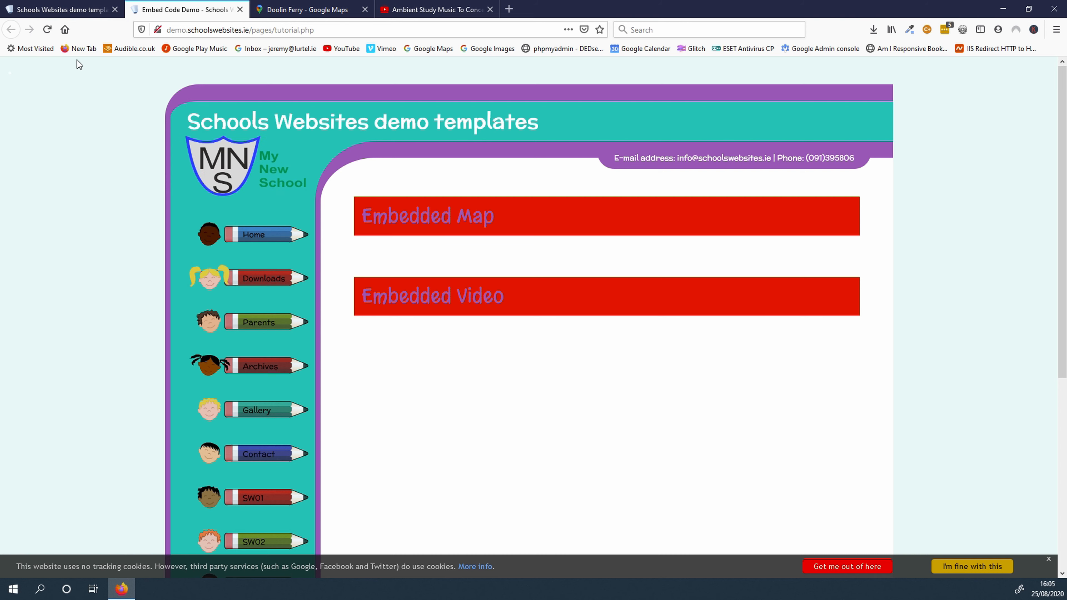
# Step: Reload the live Embed Code Demo page to show the Doolin Ferry map, then go back to Modify Page
pyautogui.click(51, 31)
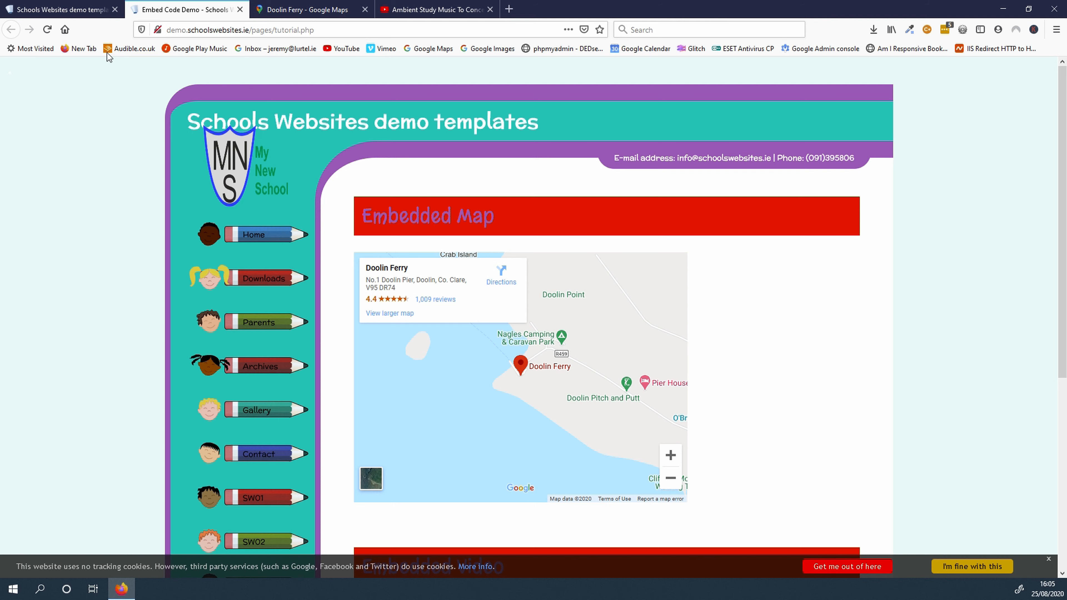
pyautogui.click(59, 9)
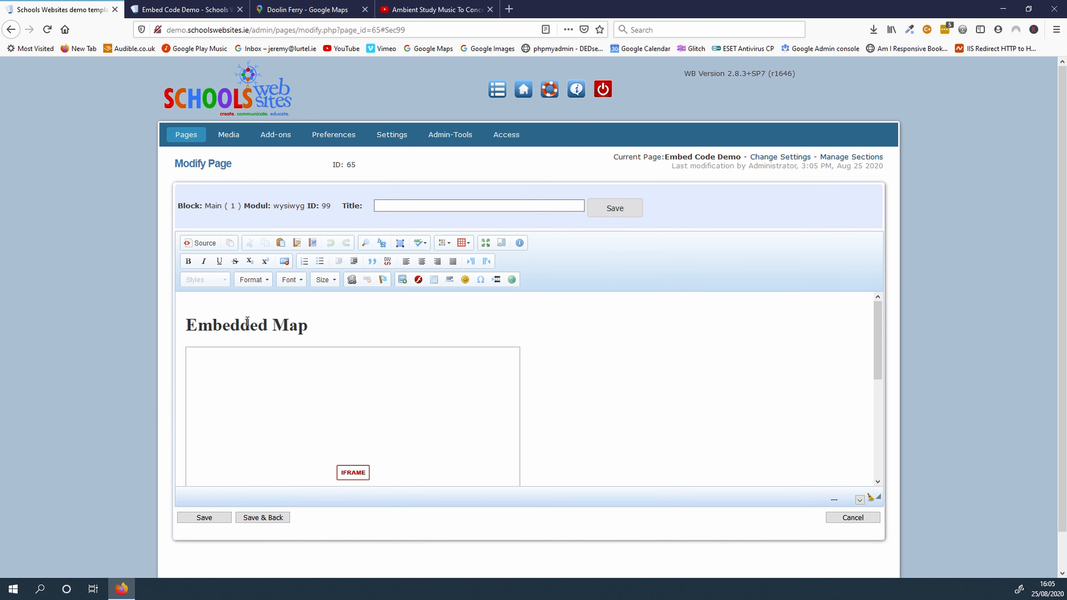
# Step: Check the saved map code in Source view, place the cursor under Embedded Video, and switch to YouTube
pyautogui.click(200, 242)
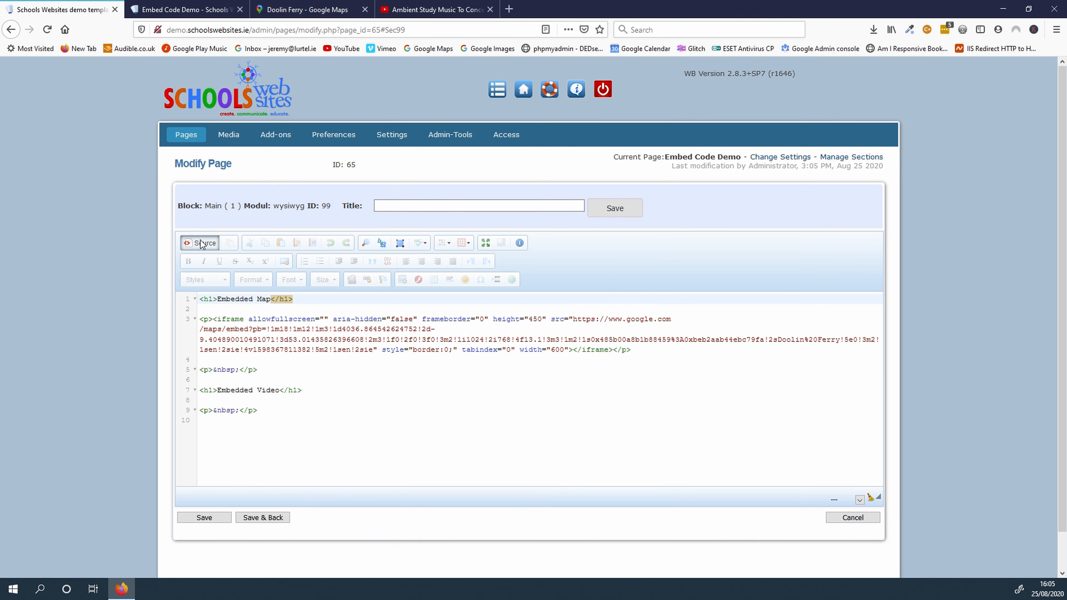
pyautogui.click(202, 243)
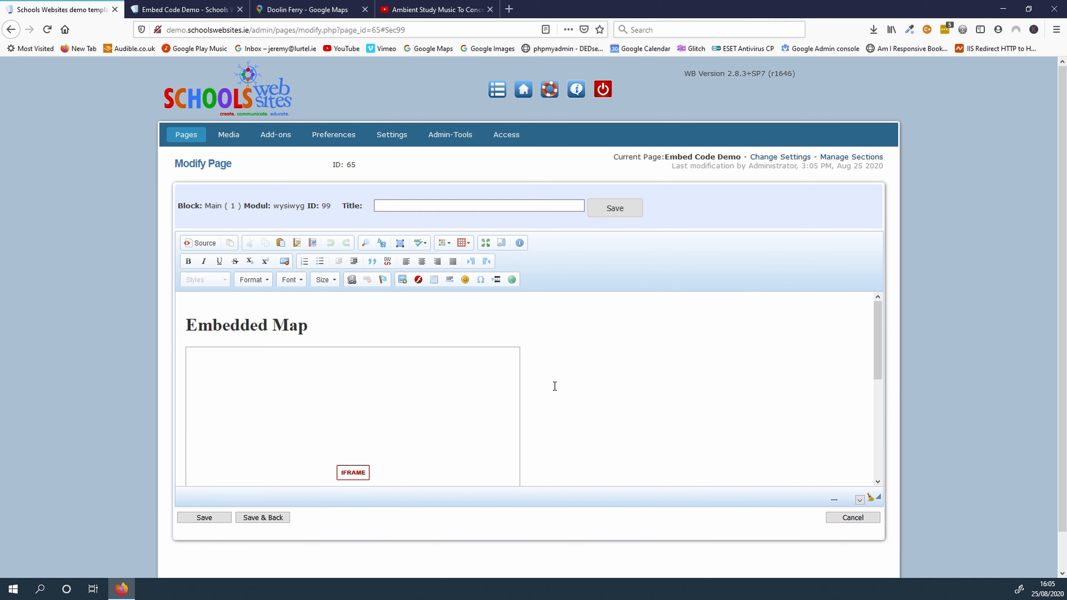
pyautogui.scroll(-3, 582, 385)
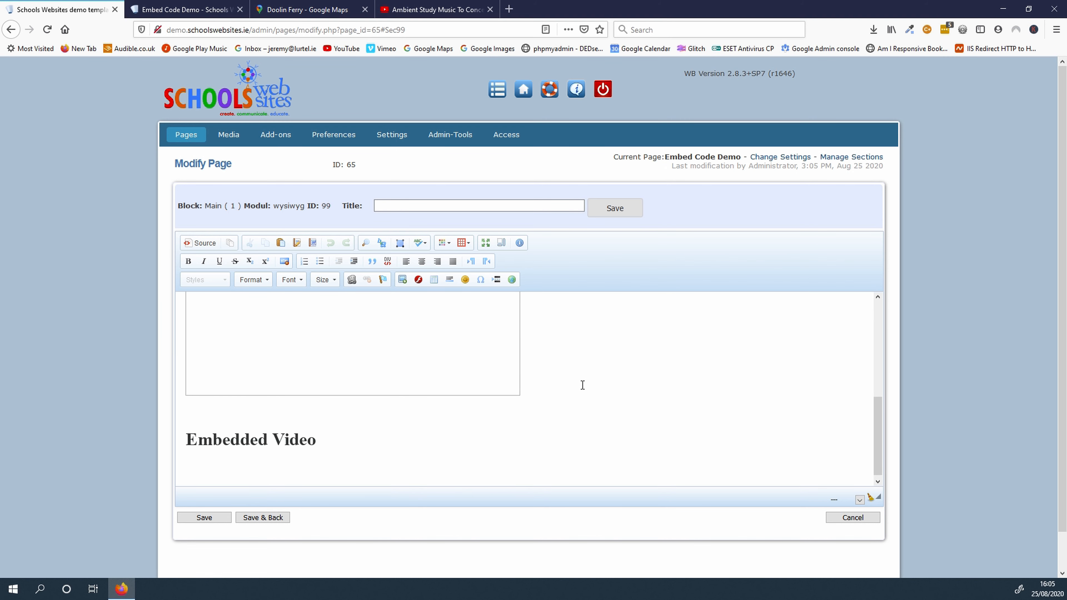
pyautogui.click(257, 461)
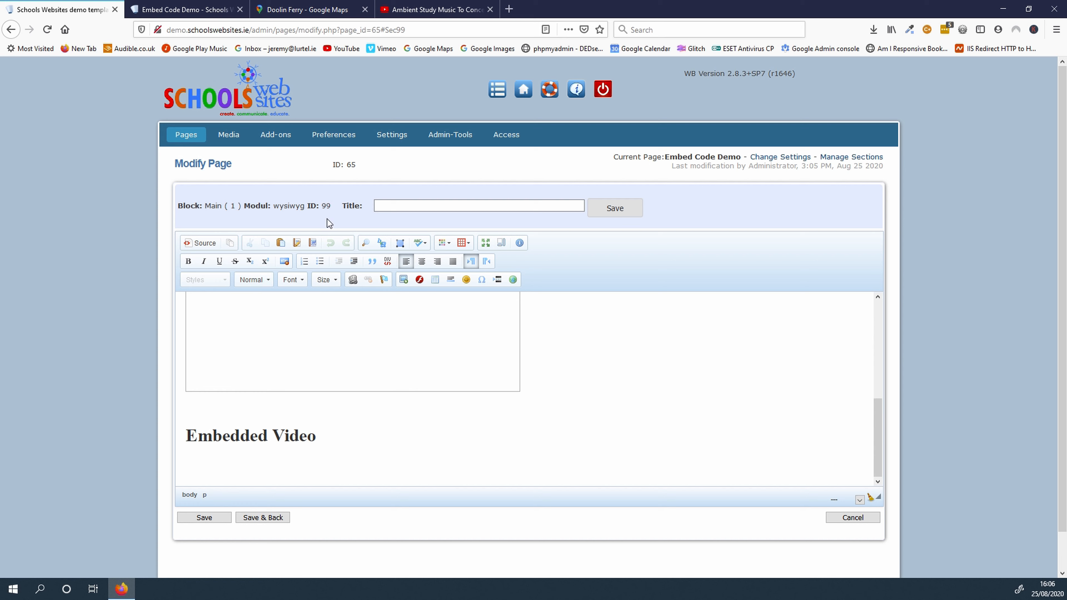
pyautogui.click(418, 9)
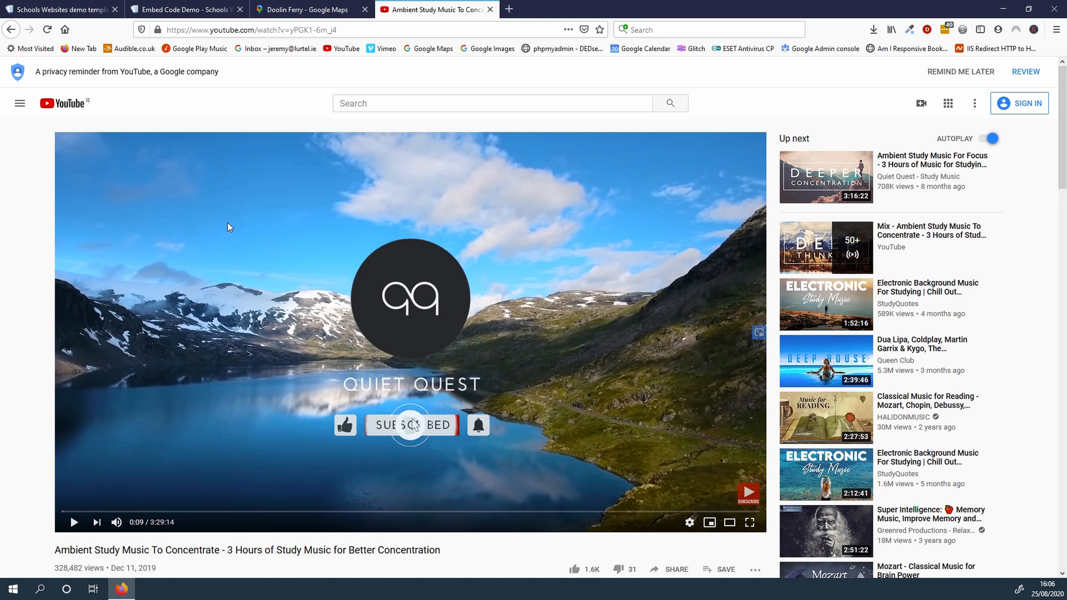
# Step: Copy the study video's 560×315 iframe embed code from YouTube's Share > Embed panel
pyautogui.scroll(-4, 225, 294)
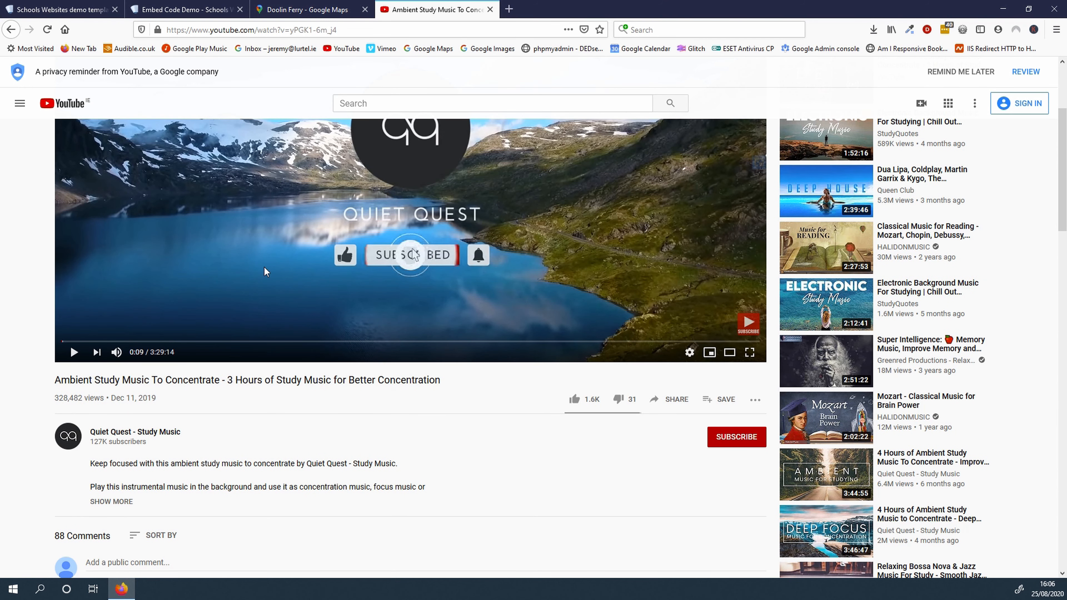
pyautogui.scroll(1, 401, 374)
pyautogui.scroll(3, 399, 371)
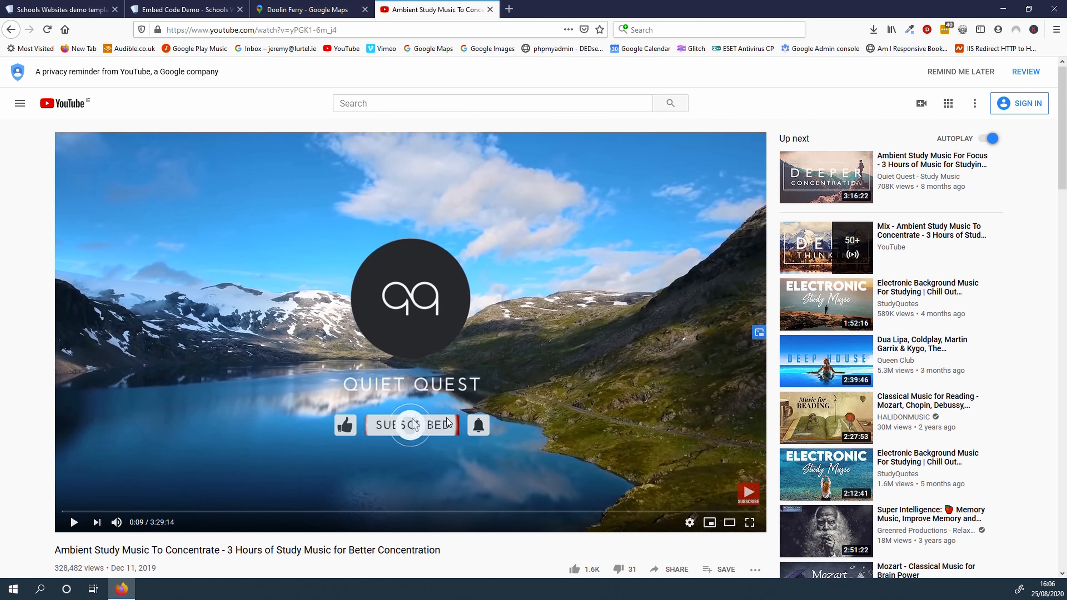
pyautogui.scroll(-3, 451, 320)
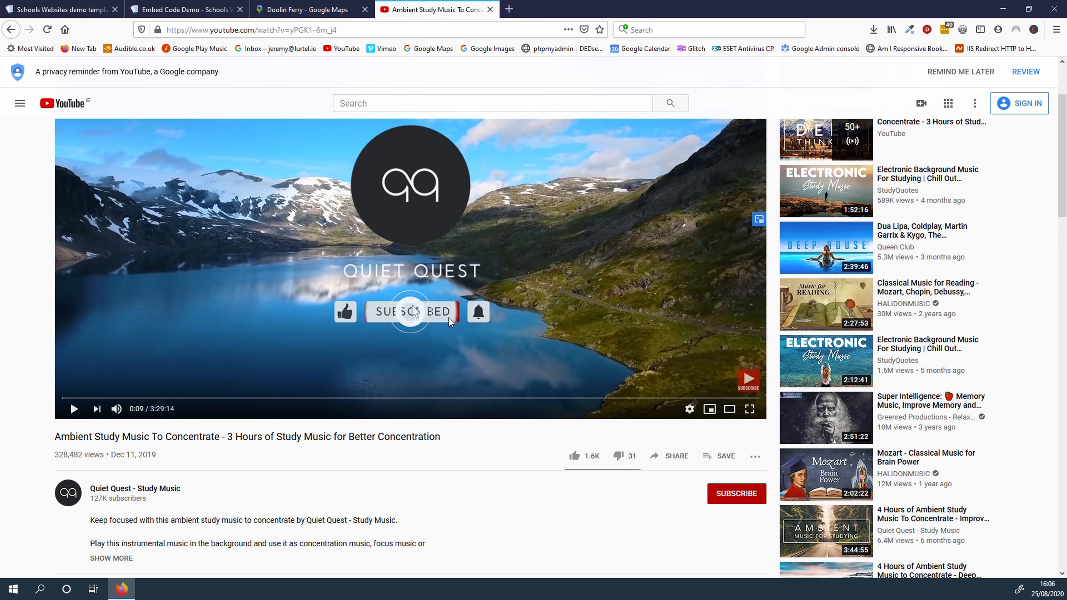
pyautogui.click(677, 457)
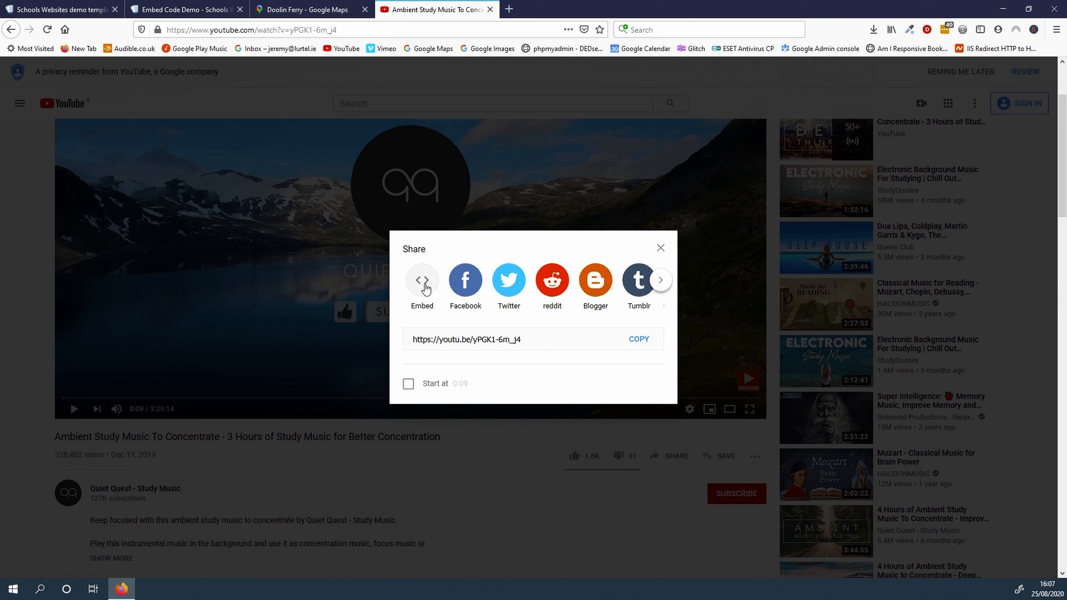
pyautogui.click(422, 280)
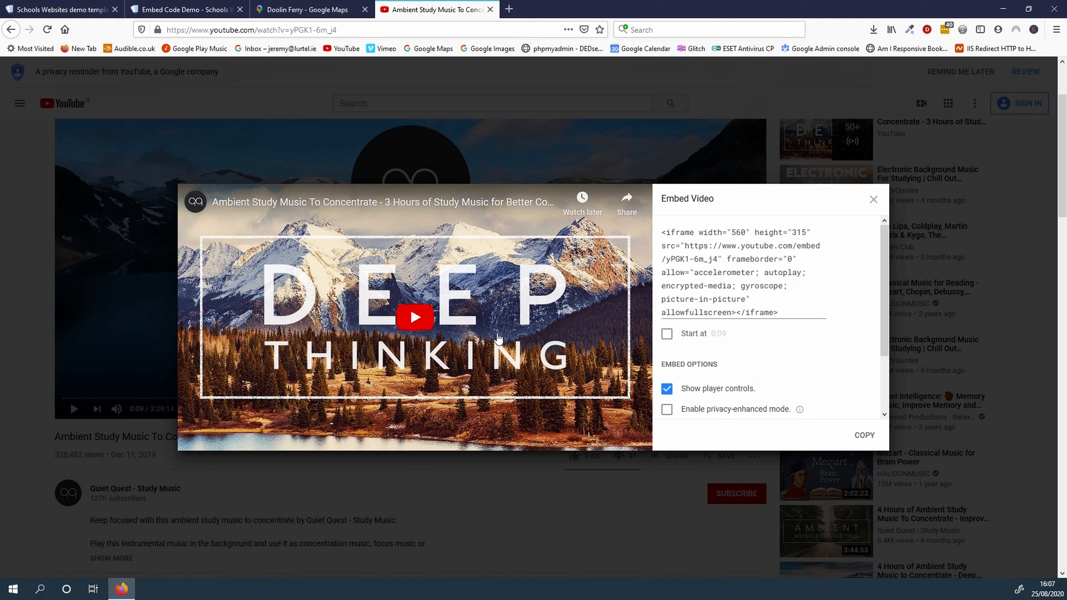
pyautogui.click(664, 232)
pyautogui.moveTo(664, 232); pyautogui.dragTo(779, 312)
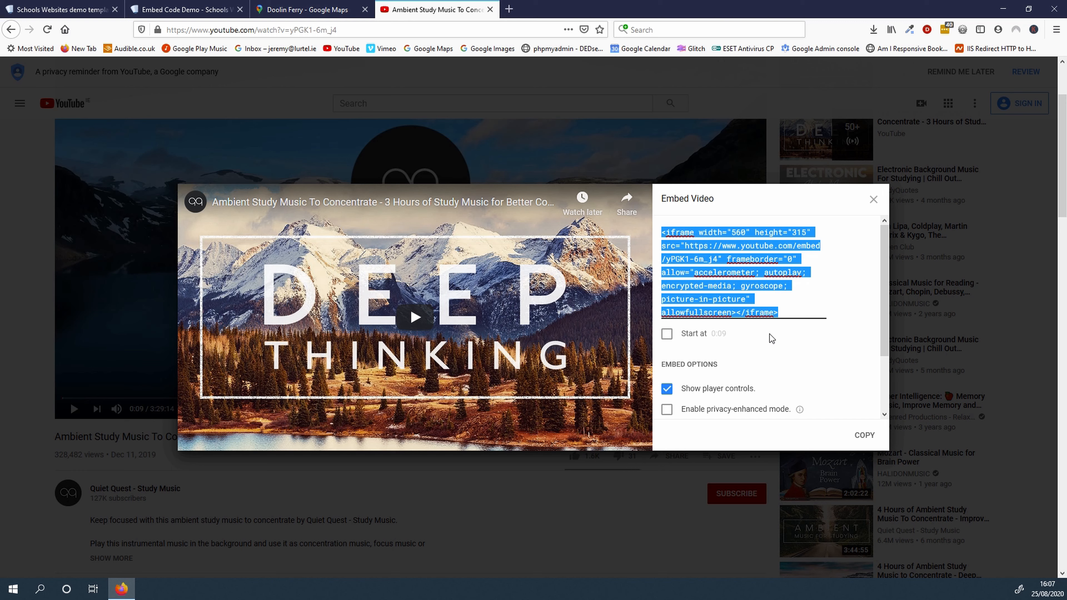
pyautogui.click(862, 437)
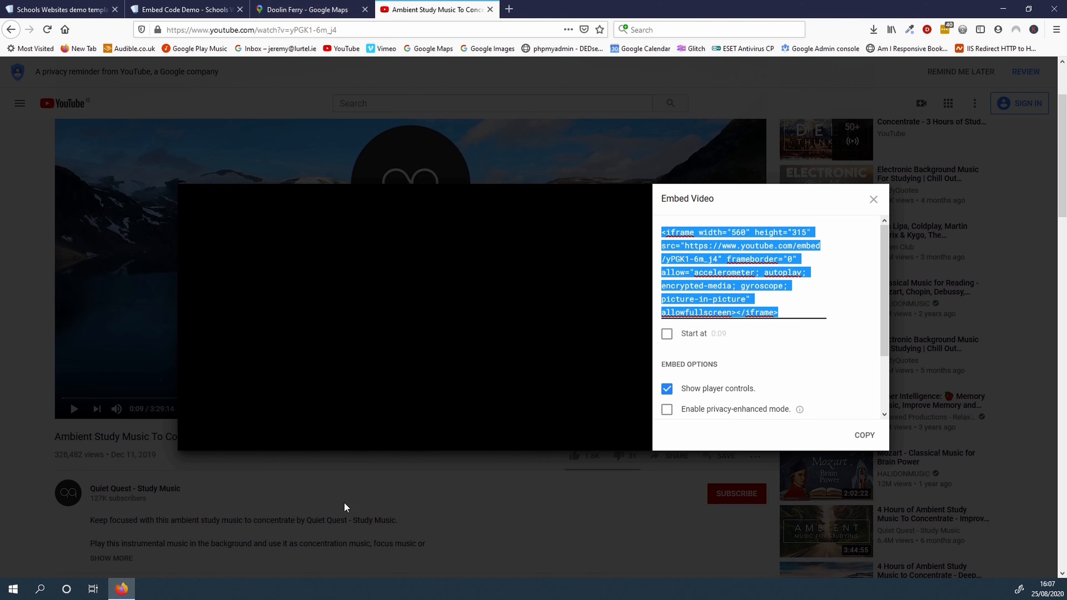
pyautogui.click(85, 9)
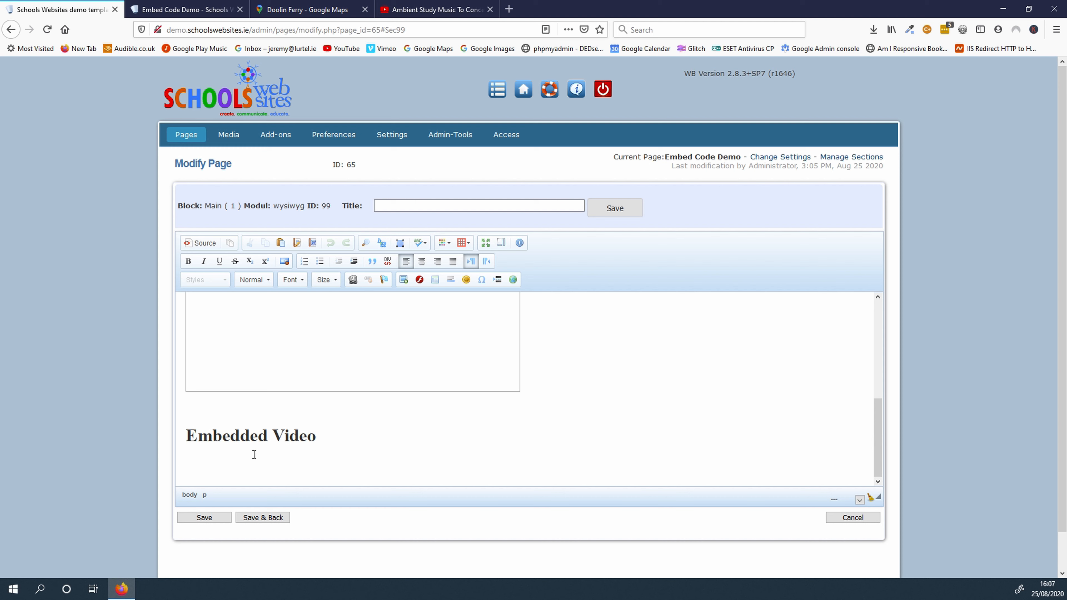
# Step: Paste the YouTube 560×315 iframe under the Embedded Video heading in Source view and save the page
pyautogui.click(210, 246)
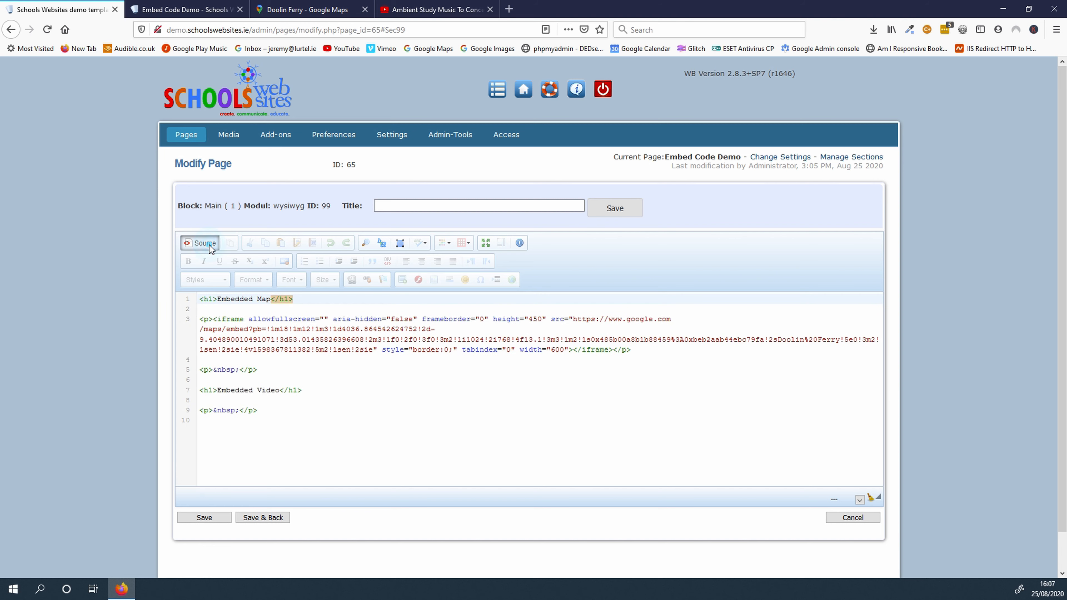
pyautogui.click(222, 399)
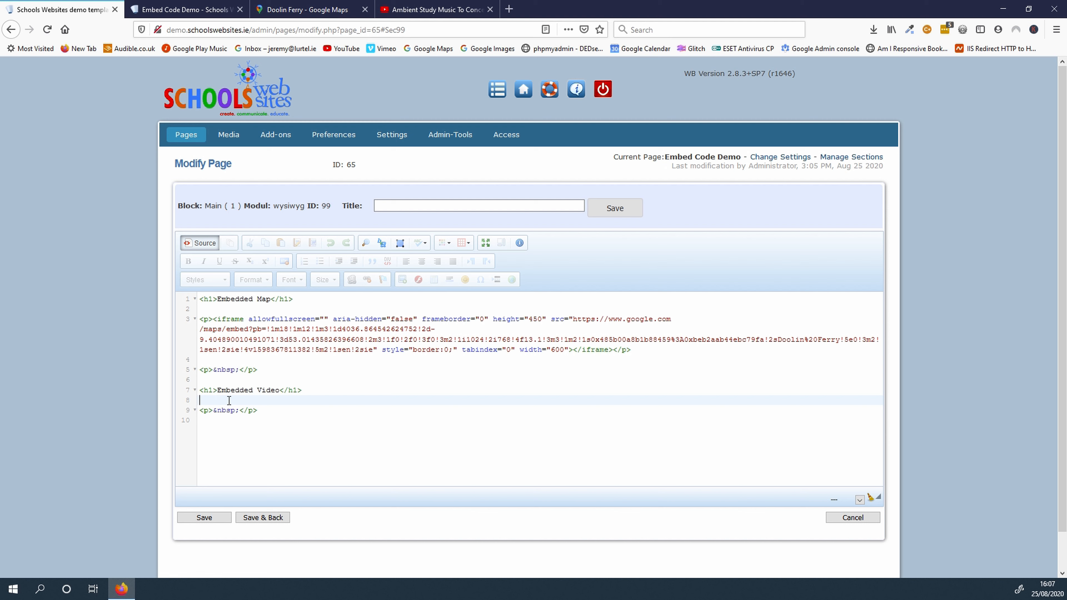
pyautogui.hotkey('ctrl', 'v')
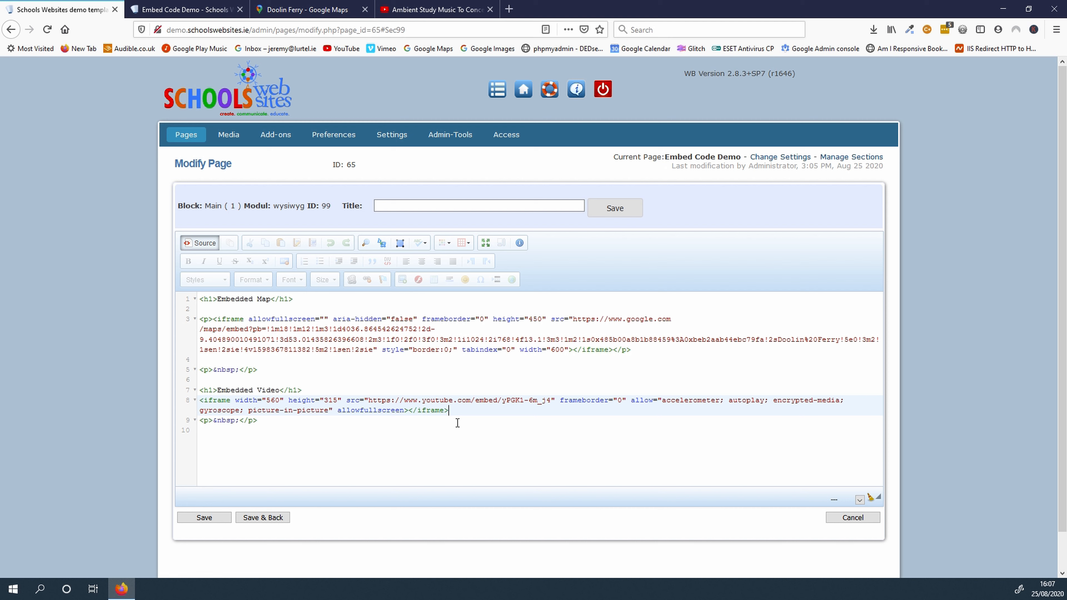
pyautogui.click(205, 246)
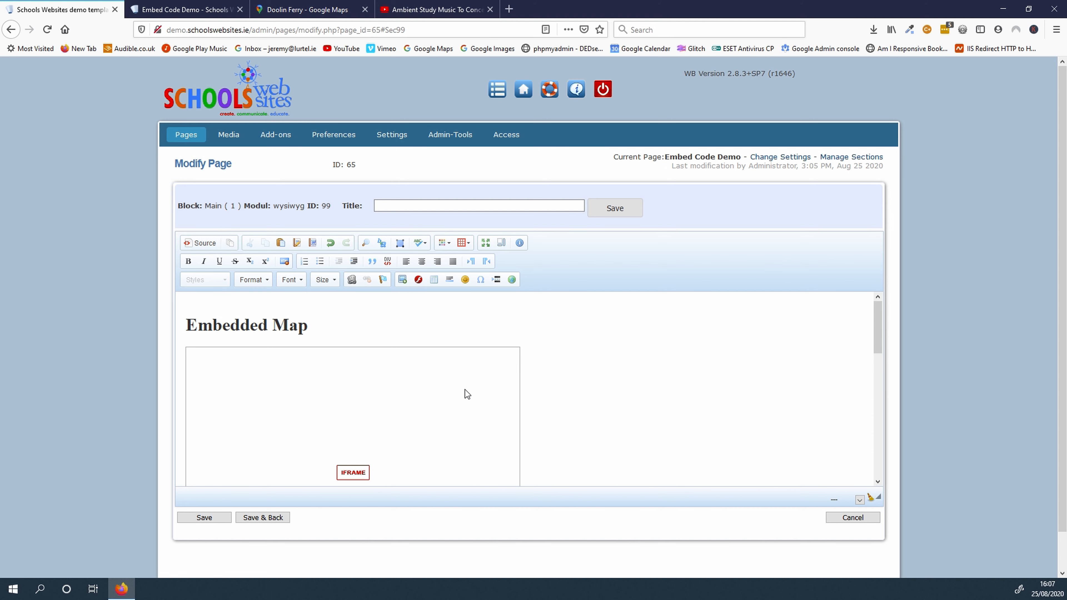
pyautogui.scroll(-5, 600, 383)
pyautogui.scroll(-3, 603, 382)
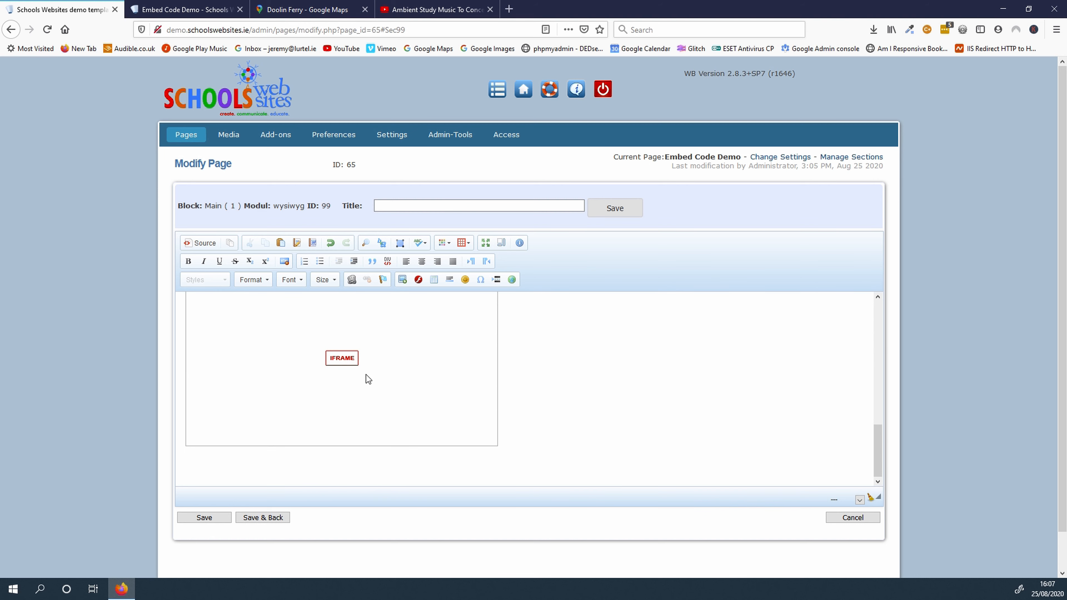
pyautogui.scroll(3, 414, 441)
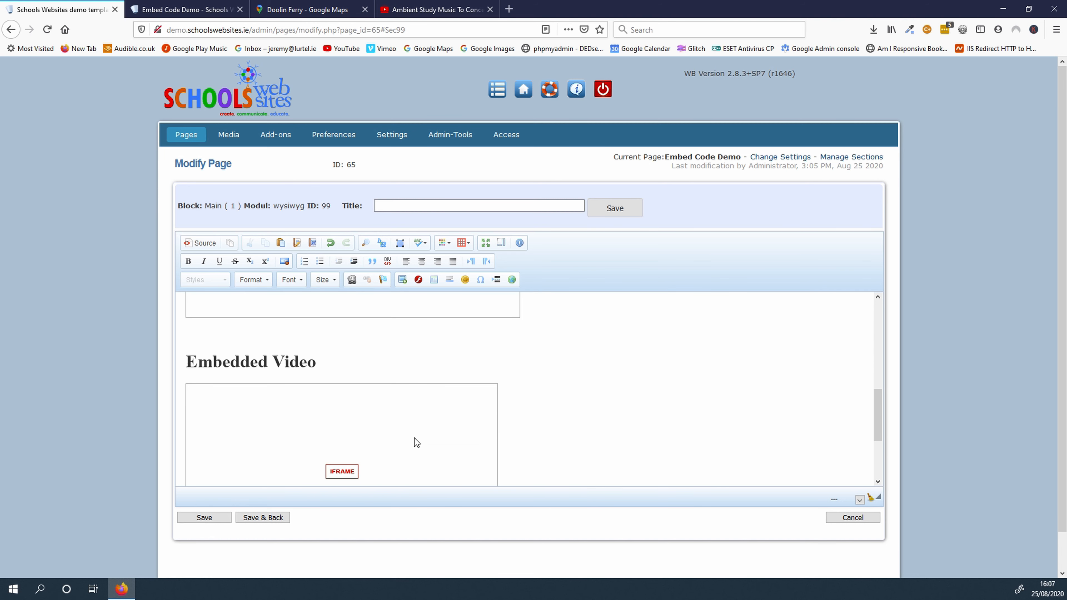
pyautogui.click(205, 517)
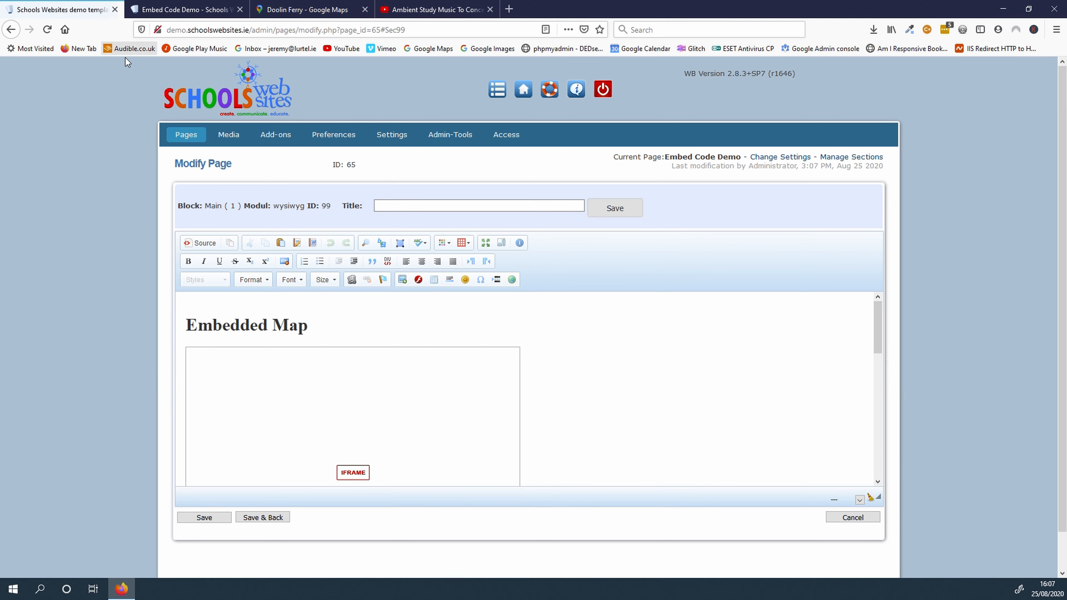
# Step: Reload the live Embed Code Demo page to display the newly added video embed
pyautogui.click(185, 9)
pyautogui.scroll(-2, 802, 336)
pyautogui.scroll(-2, 802, 336)
pyautogui.click(47, 29)
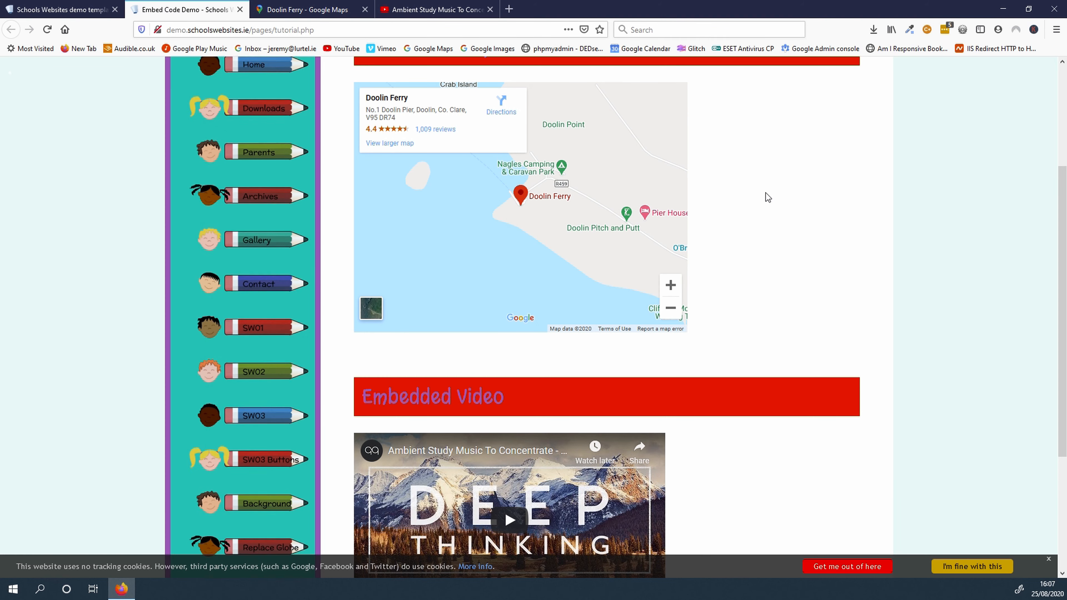
pyautogui.scroll(-3, 767, 198)
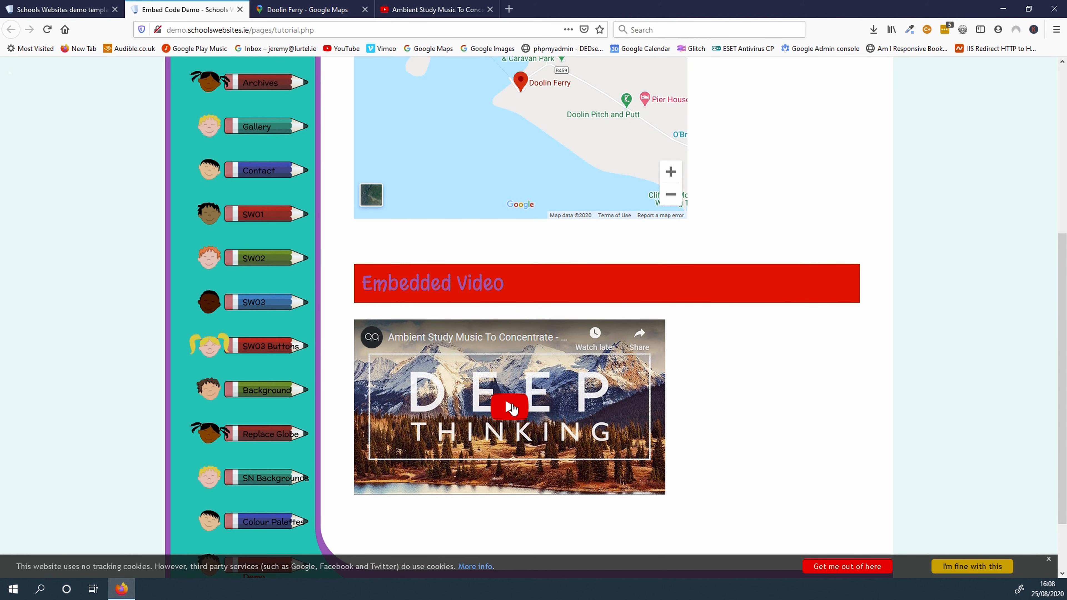
# Step: Play and pause the embedded study-music video, close More videos, and review both embeds
pyautogui.click(511, 407)
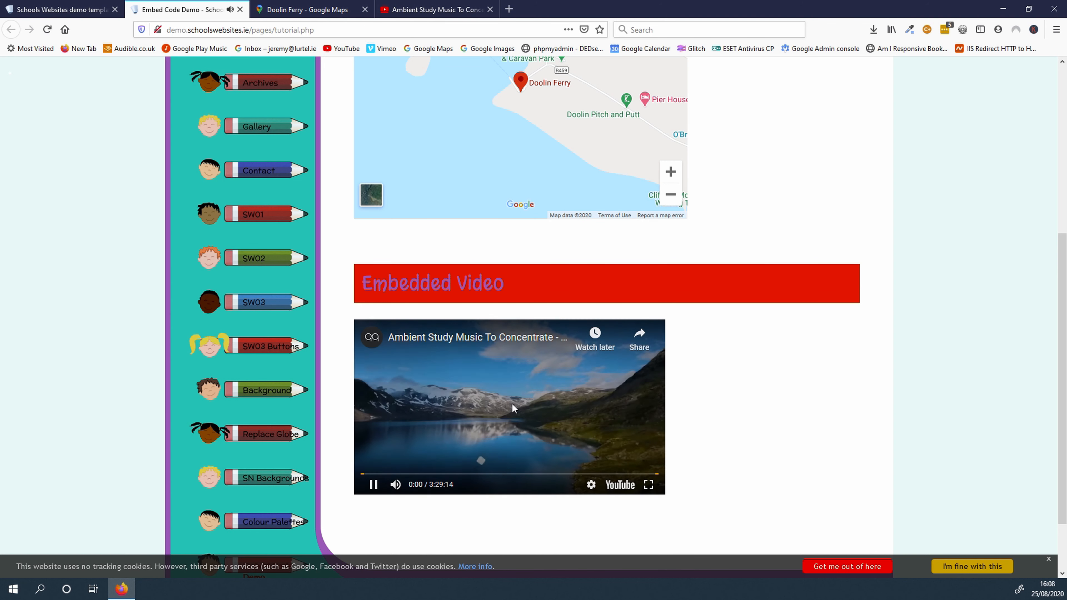
pyautogui.click(373, 484)
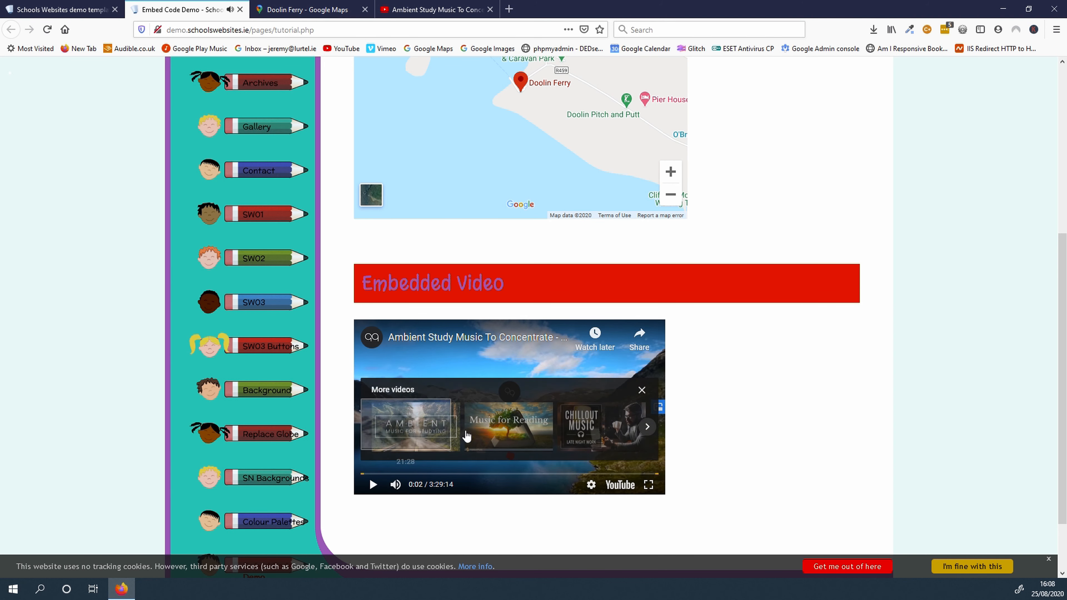
pyautogui.click(642, 391)
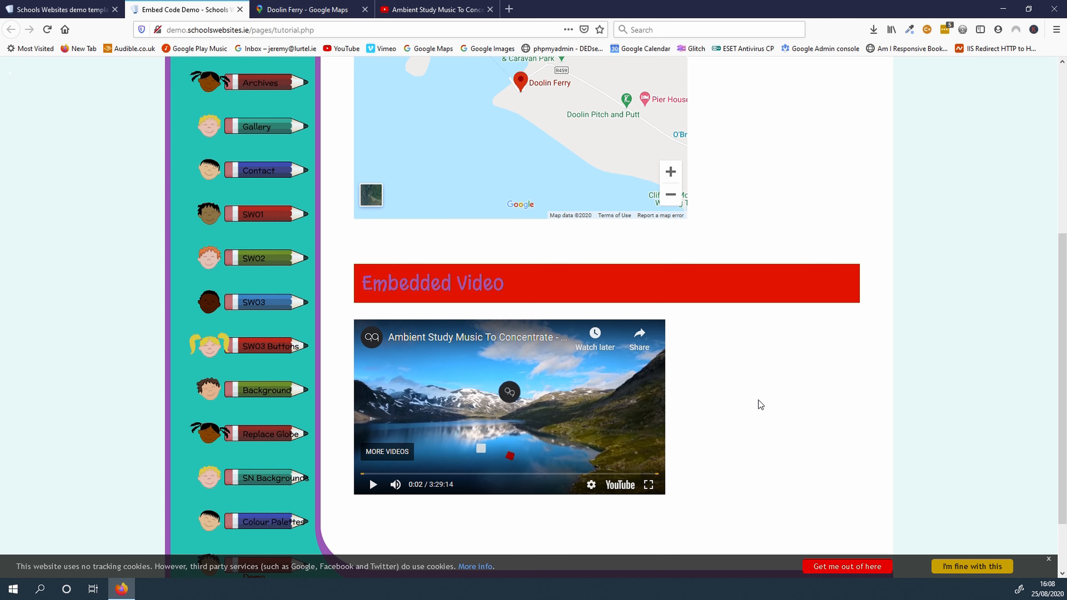
pyautogui.scroll(4, 759, 400)
pyautogui.scroll(-4, 759, 400)
pyautogui.scroll(5, 762, 419)
pyautogui.scroll(-5, 761, 420)
pyautogui.scroll(5, 762, 419)
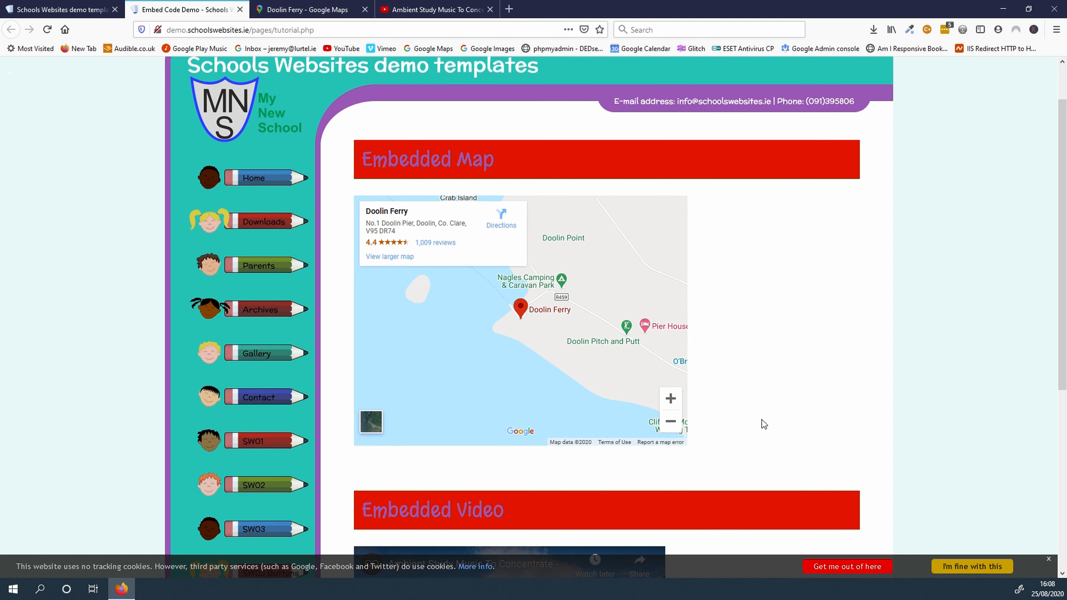